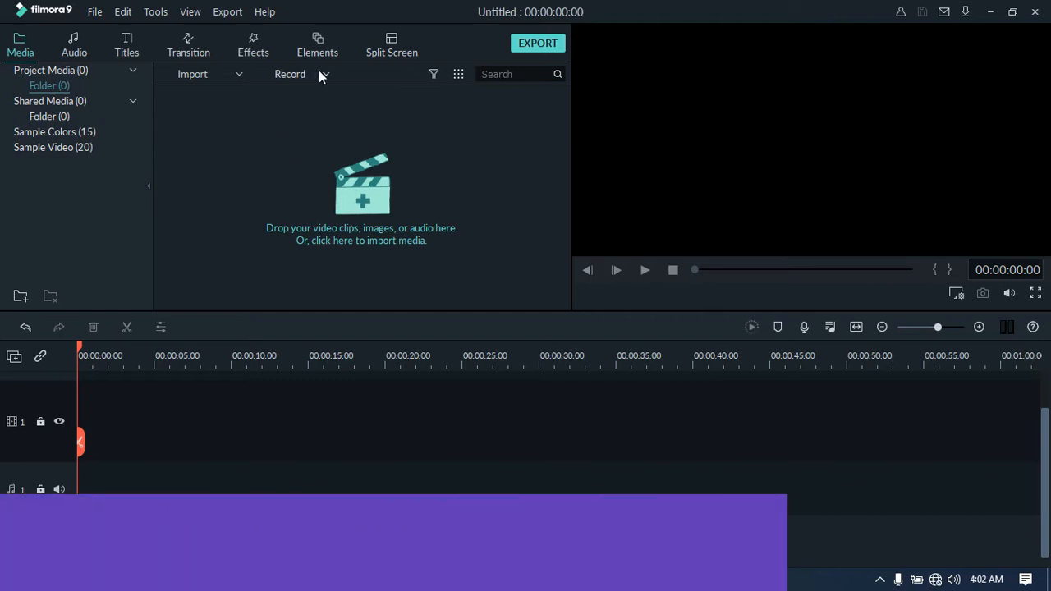
Step: Open the PC screen recorder from the media library and start a full-screen recording at 1366 x 768
click(322, 72)
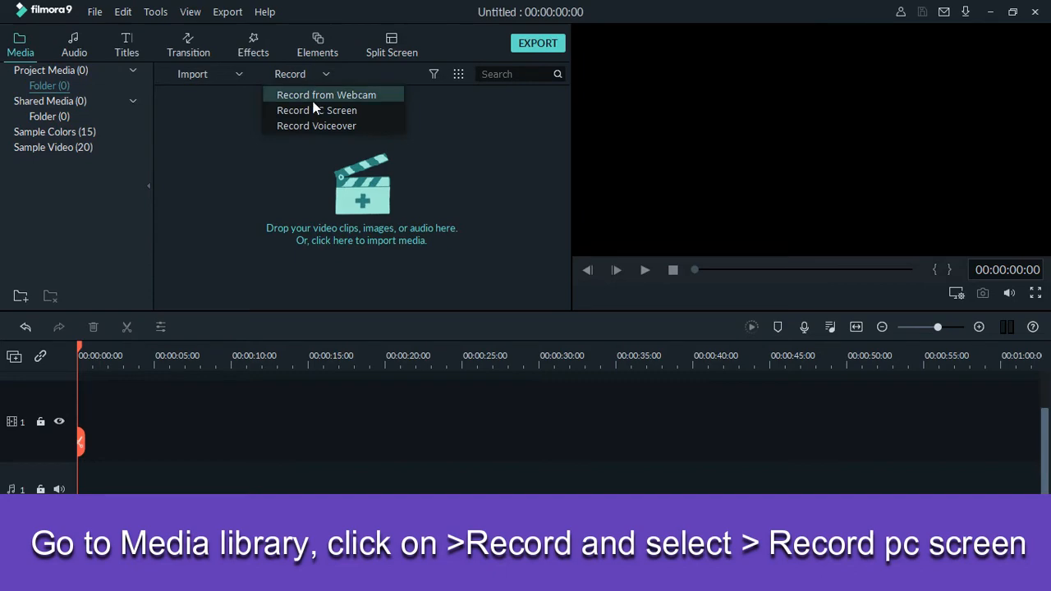
key(super+plus)
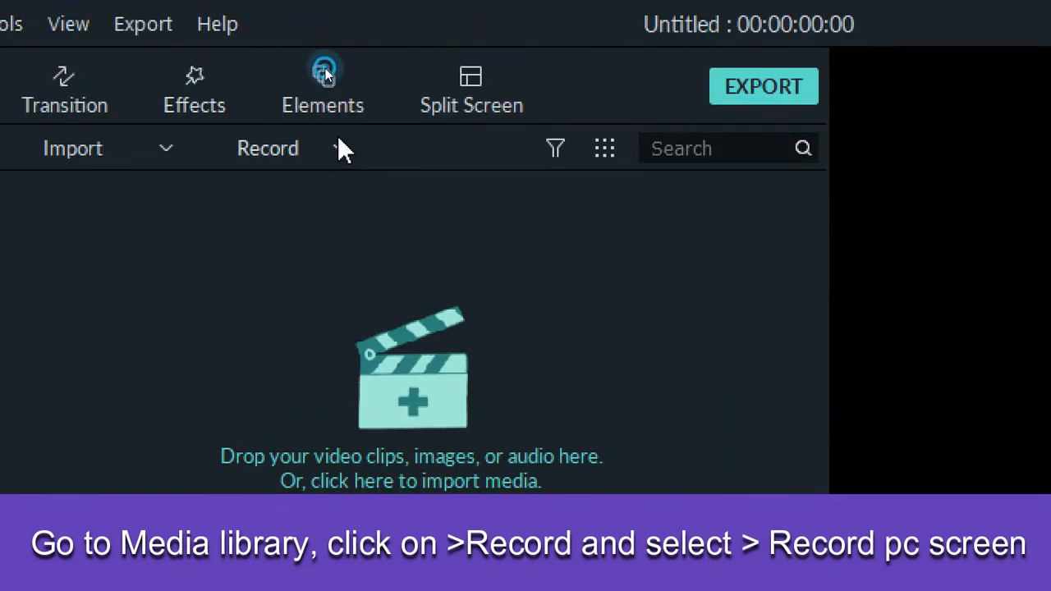
click(338, 141)
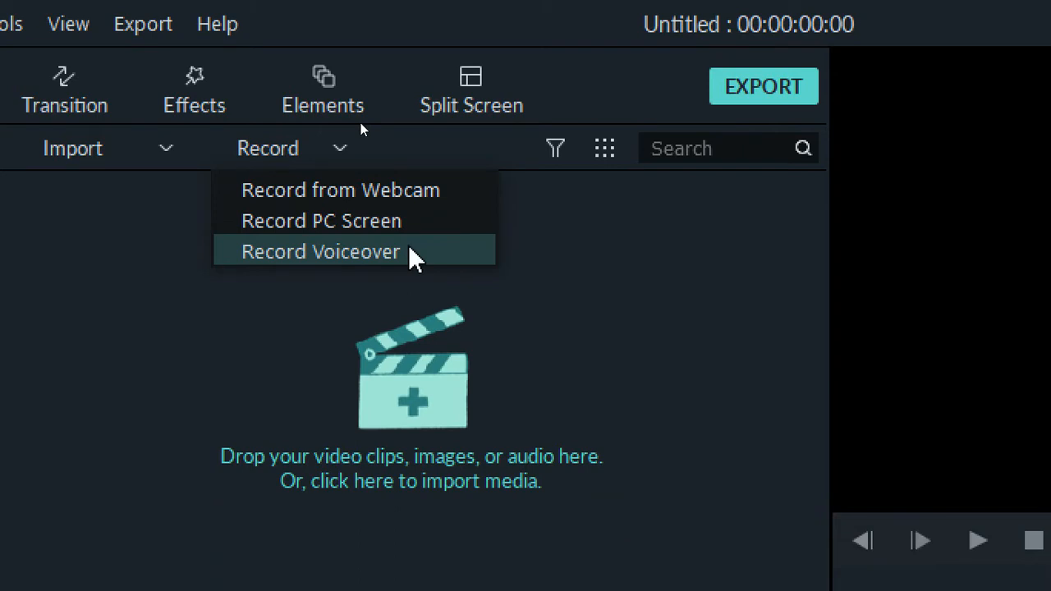
click(298, 226)
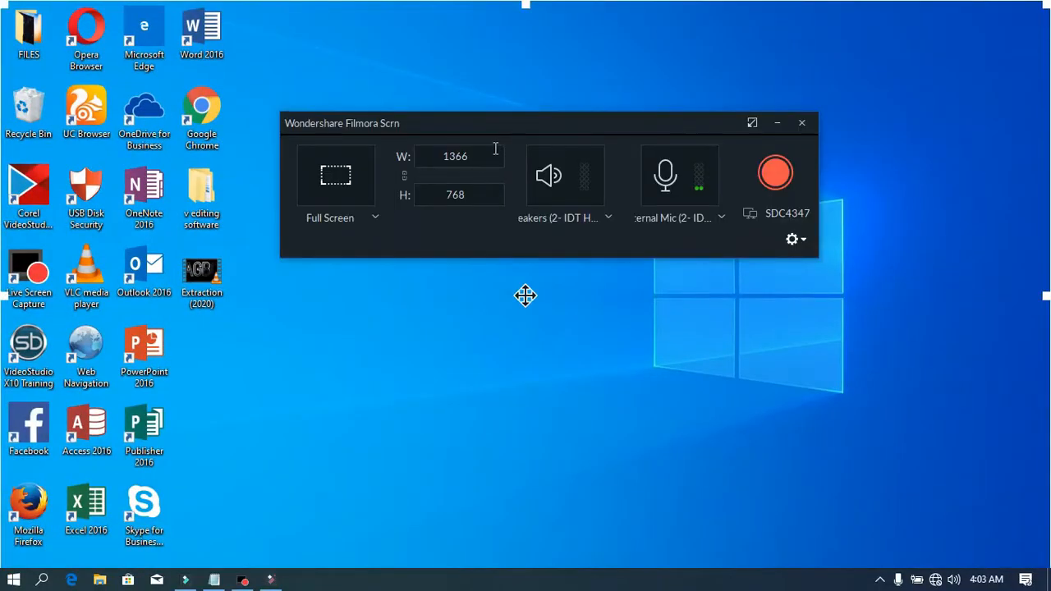
drag(515, 121, 504, 157)
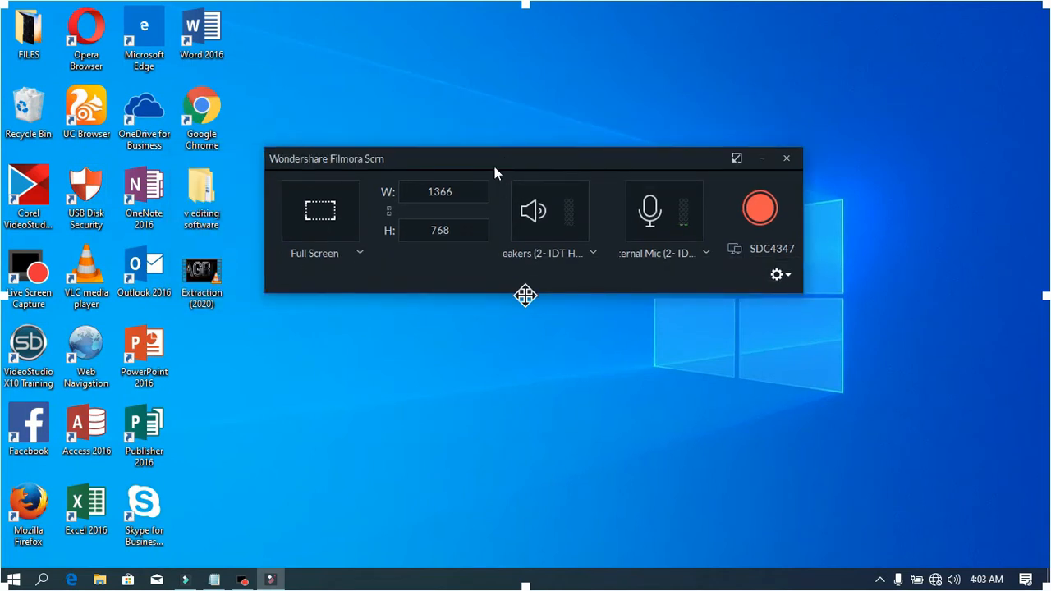
click(758, 206)
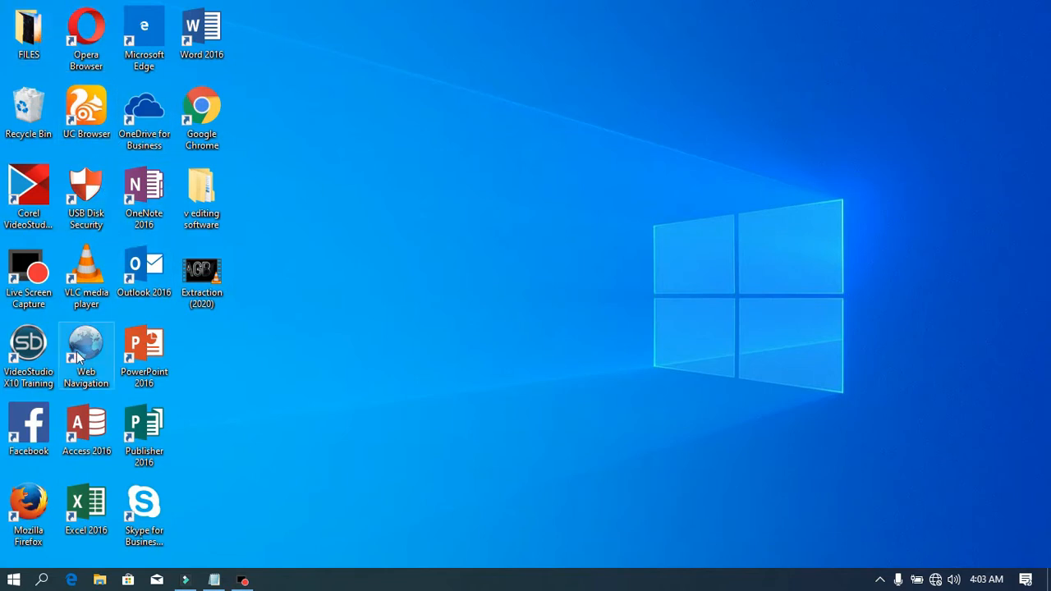
Step: Launch Google Chrome from the desktop and reposition its window while the screen is being recorded
double_click(205, 121)
drag(711, 12, 656, 78)
drag(597, 115, 645, 90)
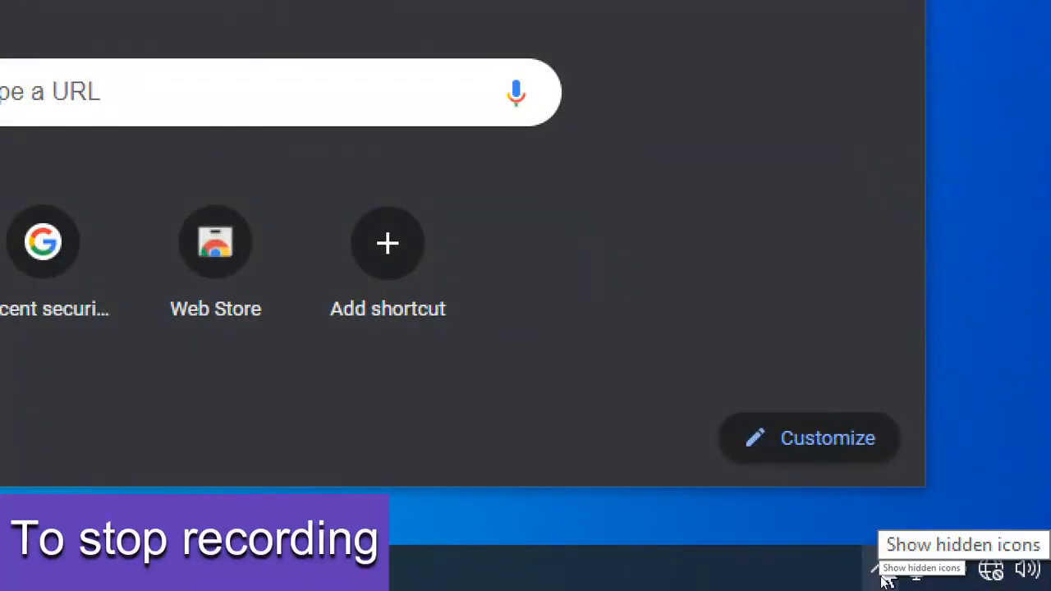
Step: Bring the hidden recorder back from the system tray and stop the full-screen recording
click(877, 569)
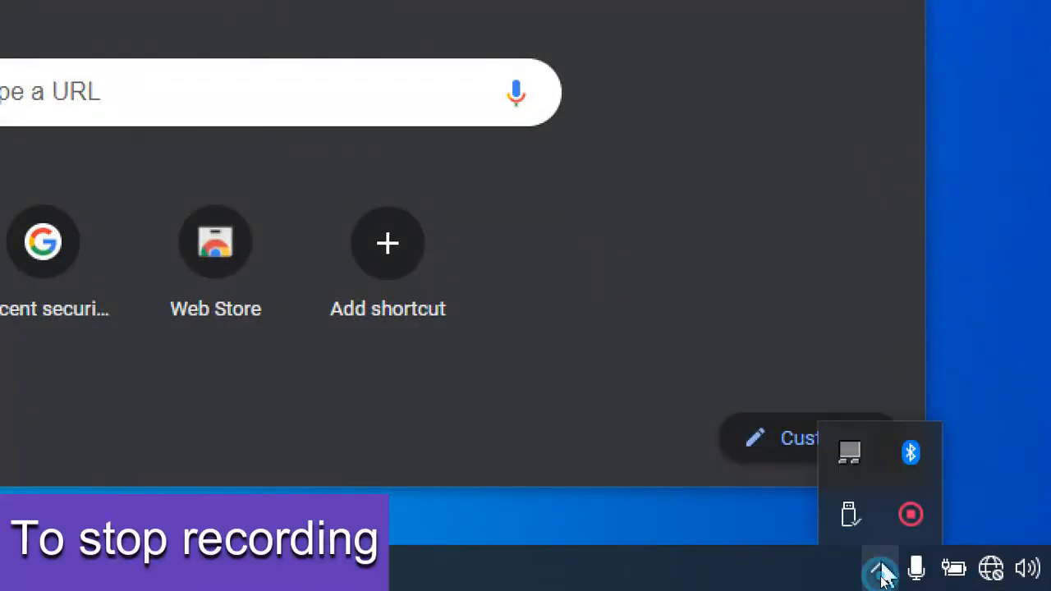
right_click(898, 514)
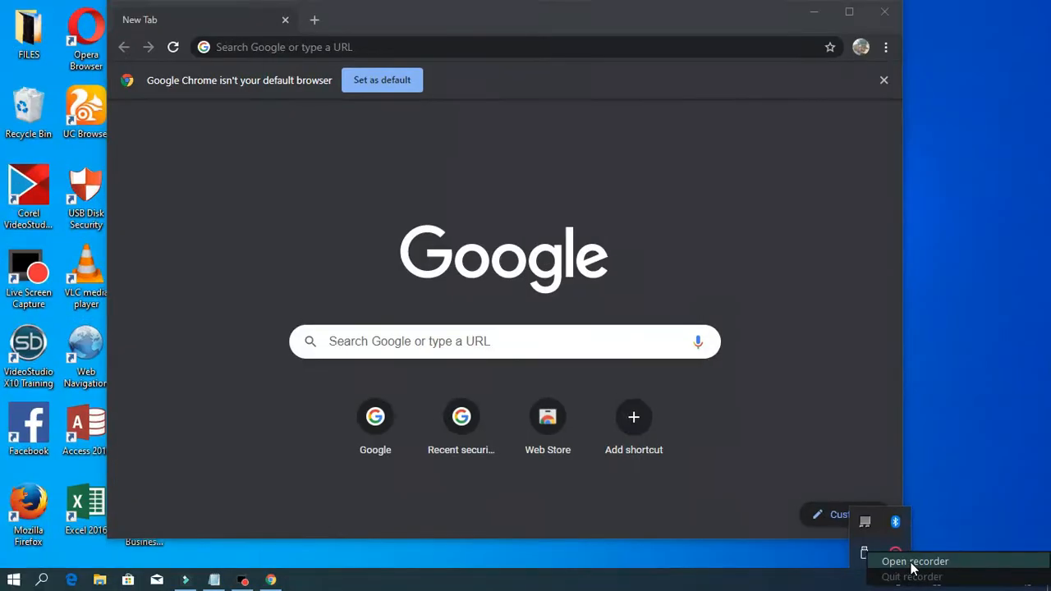
click(913, 564)
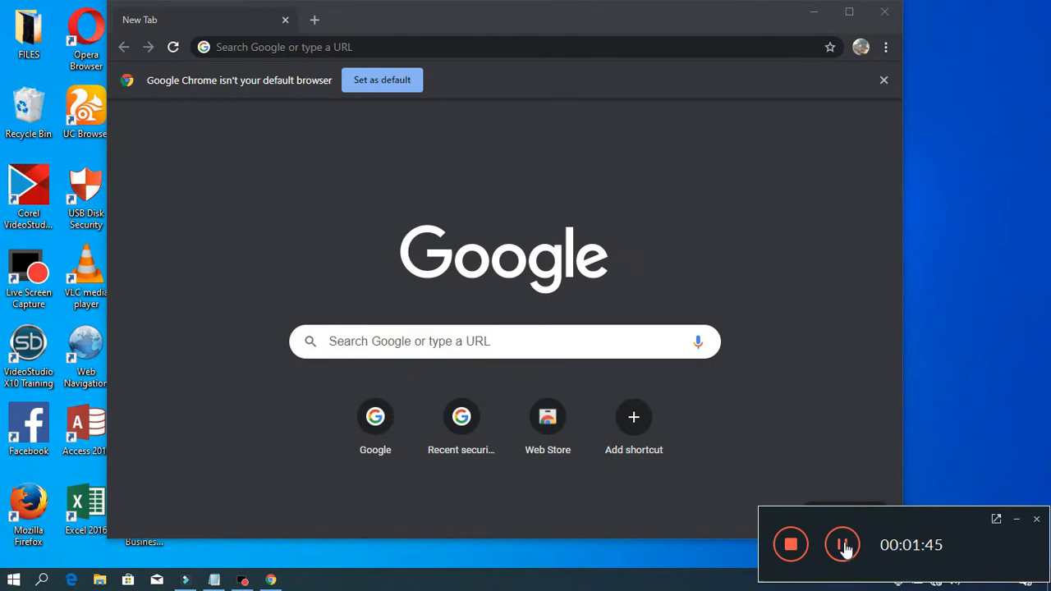
click(792, 546)
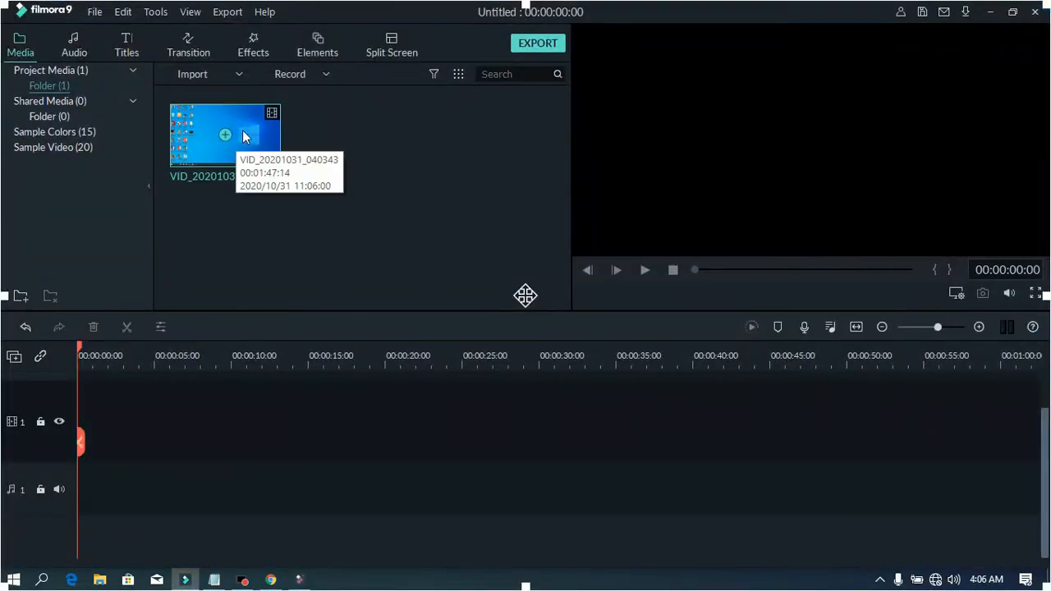
Step: Preview the recorded clip at full-screen size, skip ahead through it, then pause and return to the editor
double_click(254, 146)
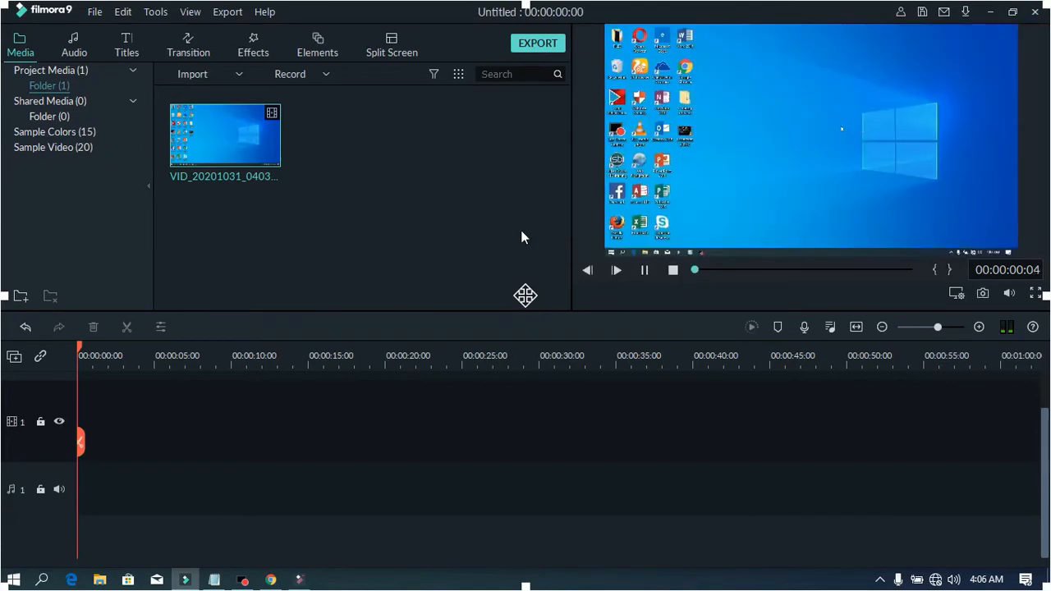
click(1031, 292)
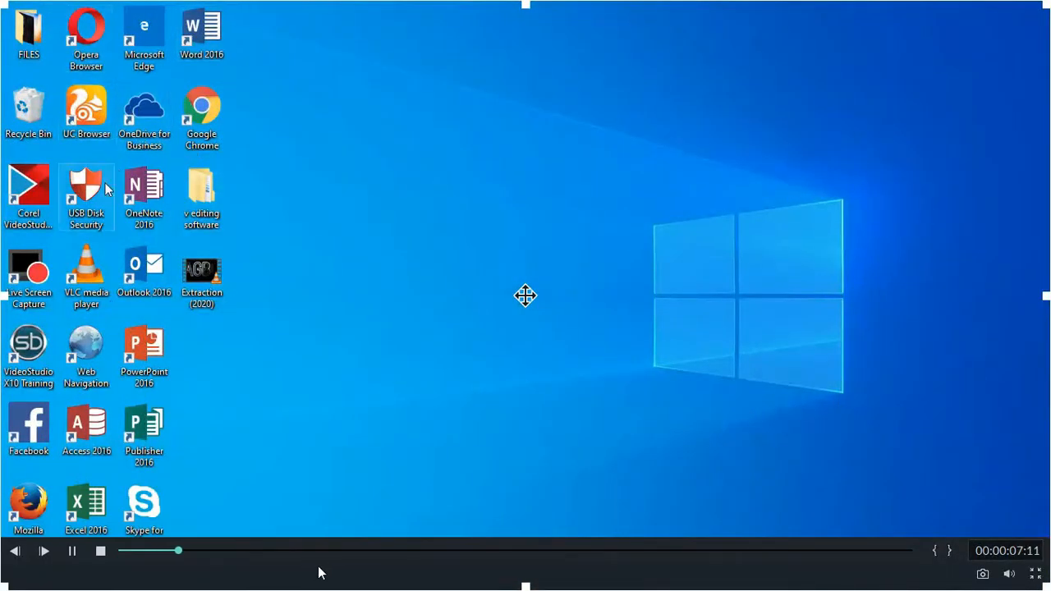
click(407, 551)
click(496, 551)
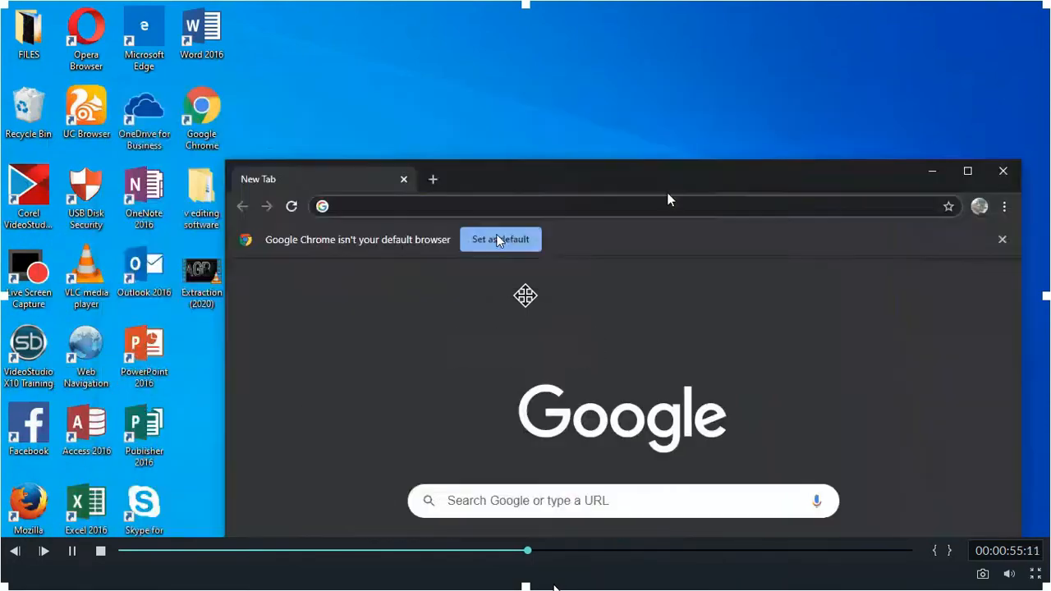
click(564, 551)
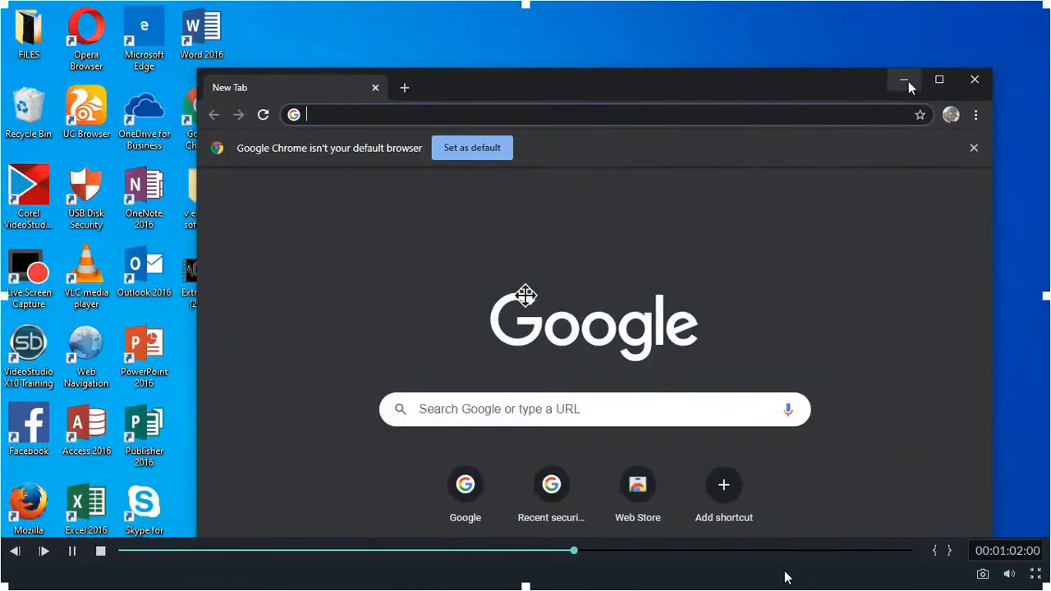
key(space)
click(1037, 573)
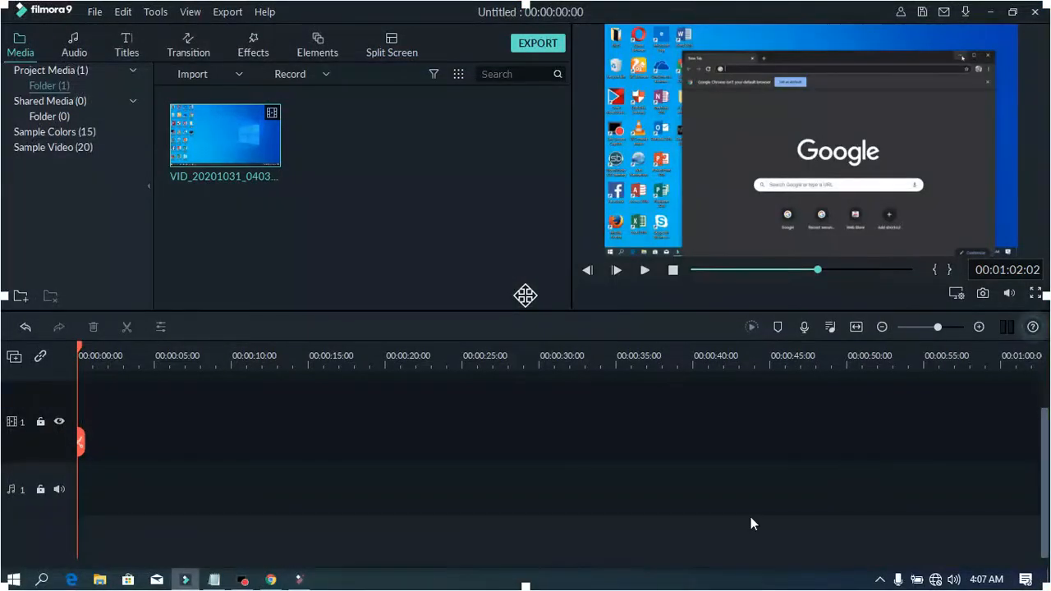
Step: Reopen the PC screen recorder, minimize the Chrome window, and move the recorder higher on the desktop
click(323, 75)
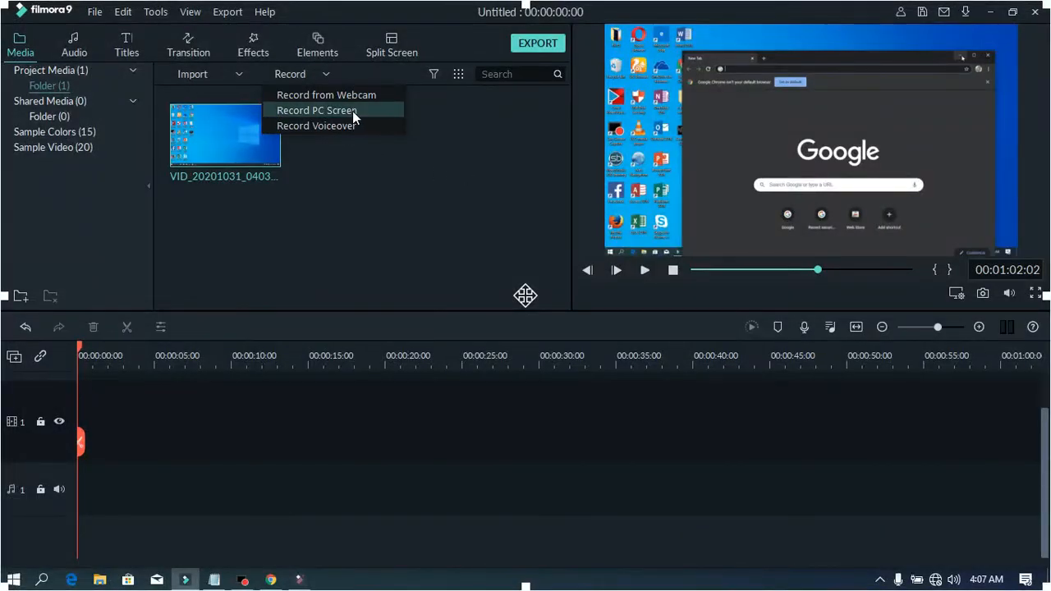
click(352, 110)
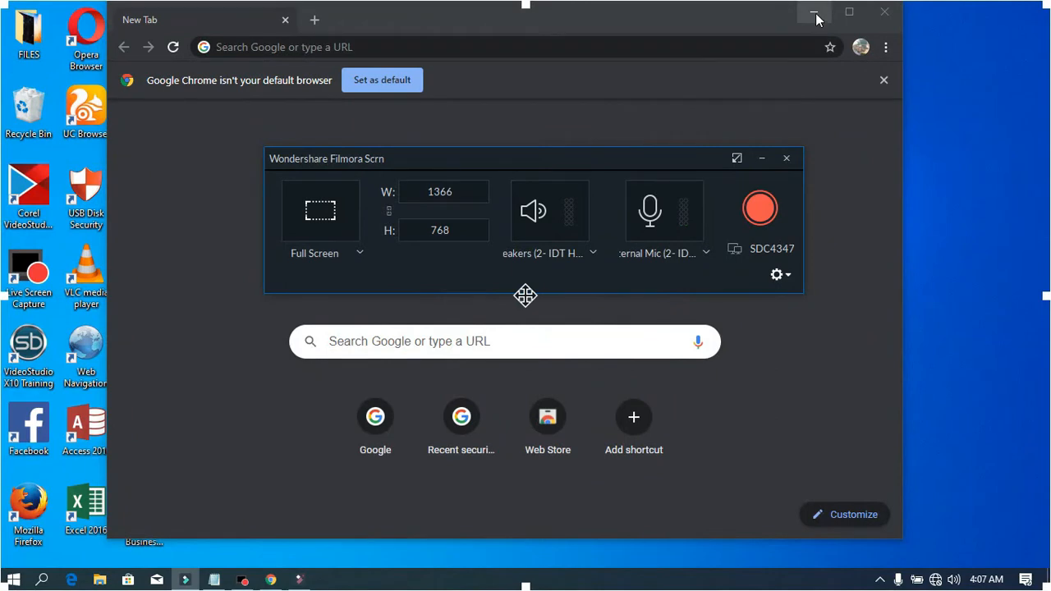
click(743, 208)
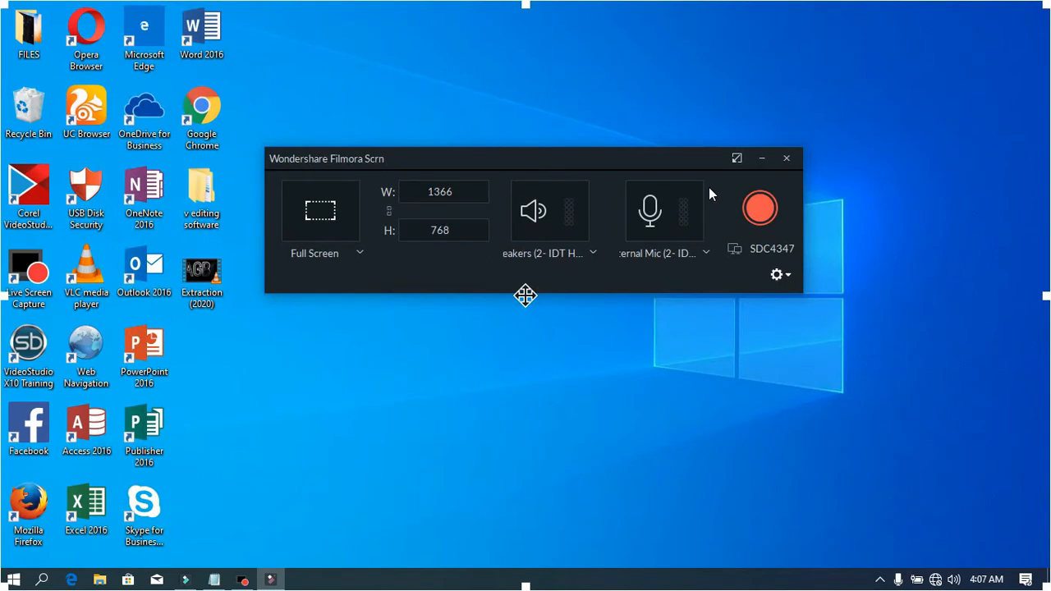
drag(628, 225, 631, 171)
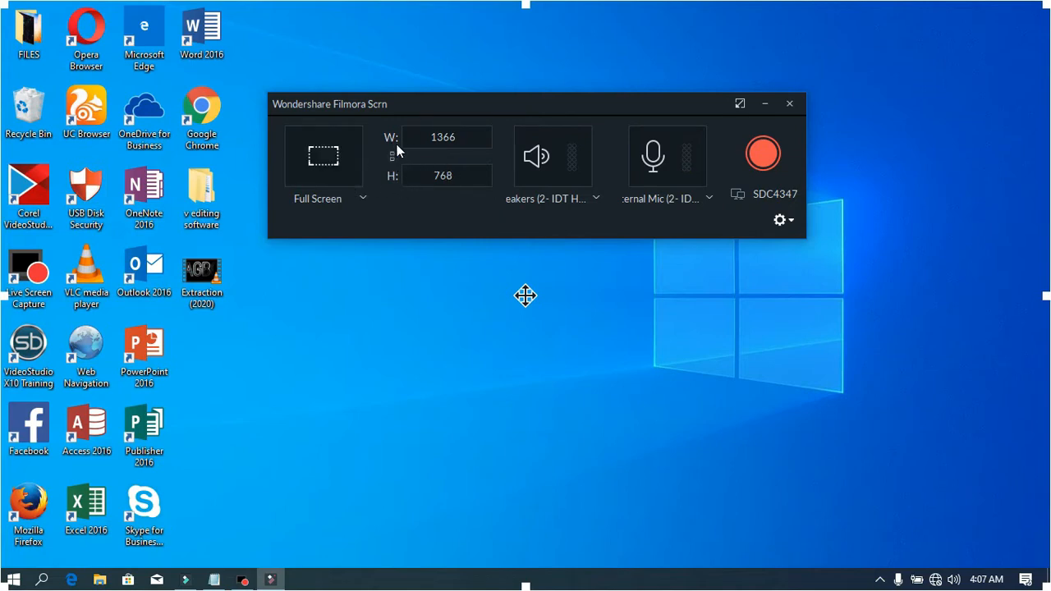
Step: Switch the capture area to Custom and resize it to about 587 x 351 over the desktop's lower-left part
click(361, 199)
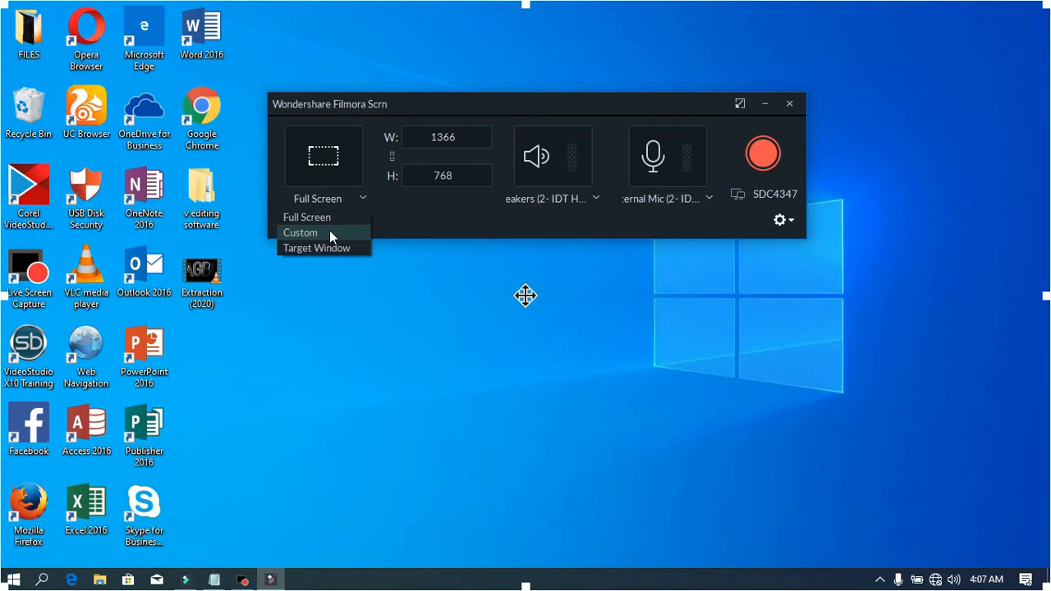
click(329, 233)
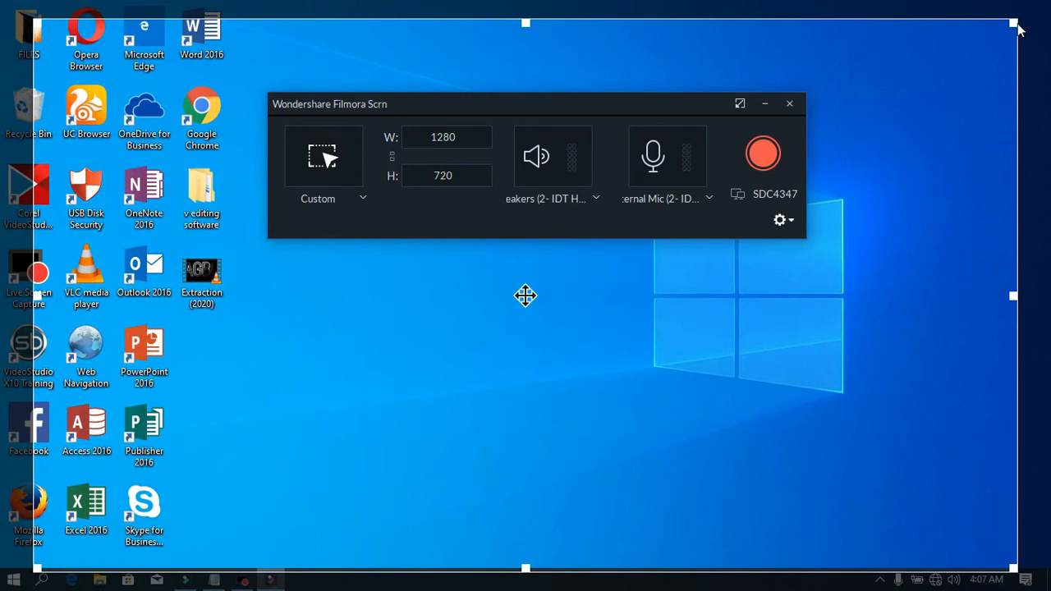
drag(1015, 21, 761, 134)
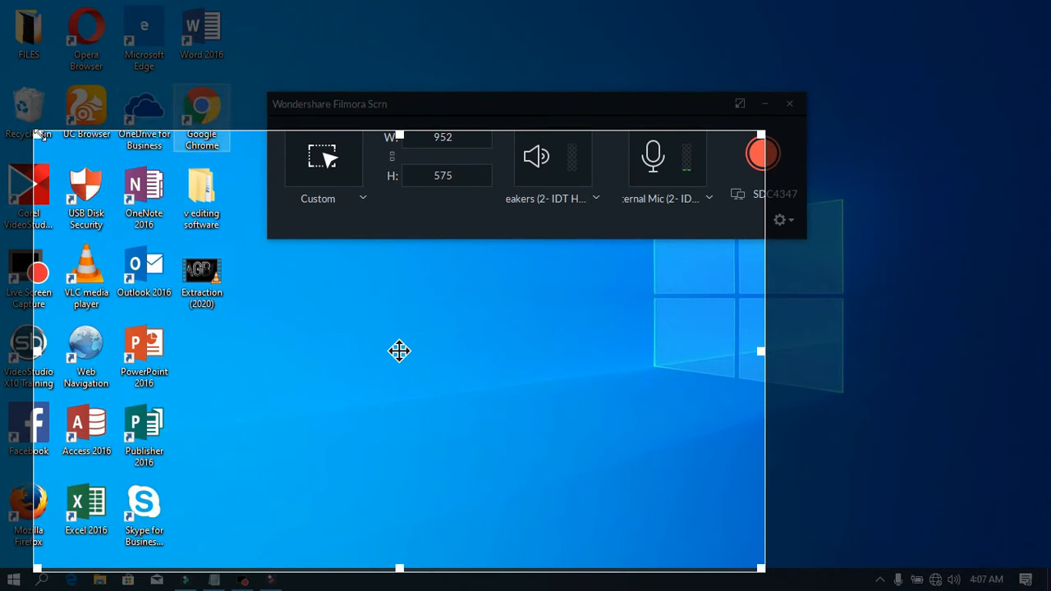
drag(36, 131, 13, 4)
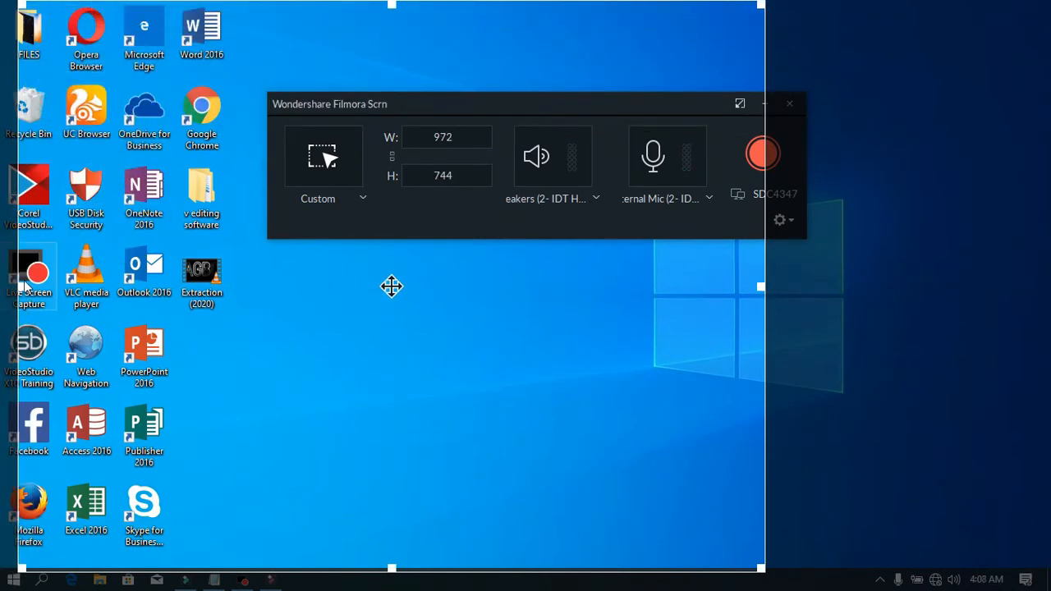
drag(18, 286, 4, 286)
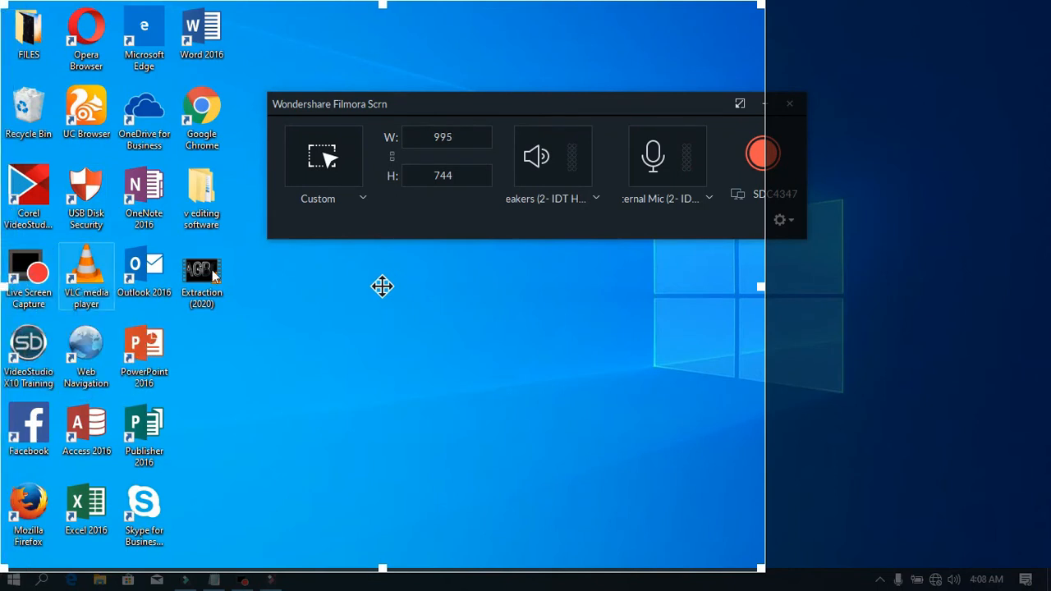
drag(763, 284, 451, 284)
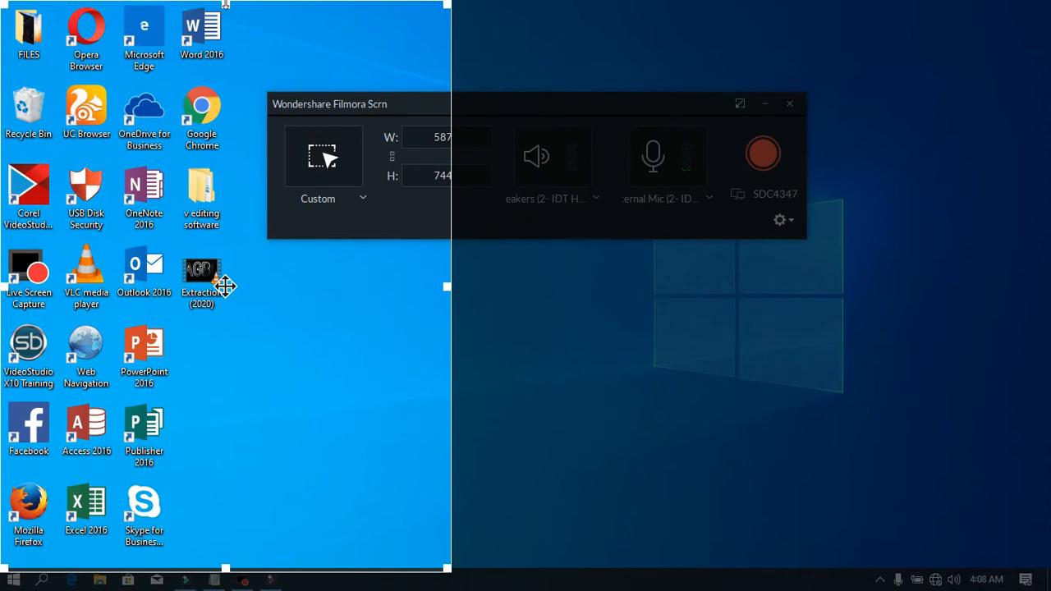
drag(225, 4, 211, 306)
Step: Record a short clip of the custom area, pause and stop it, and dismiss the recorder window
click(764, 154)
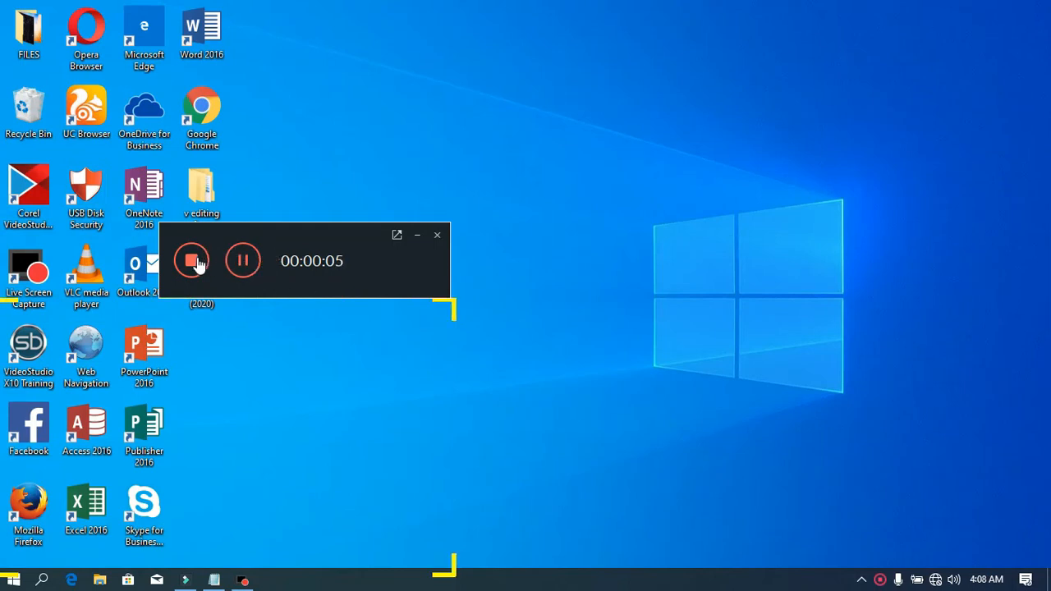
click(241, 261)
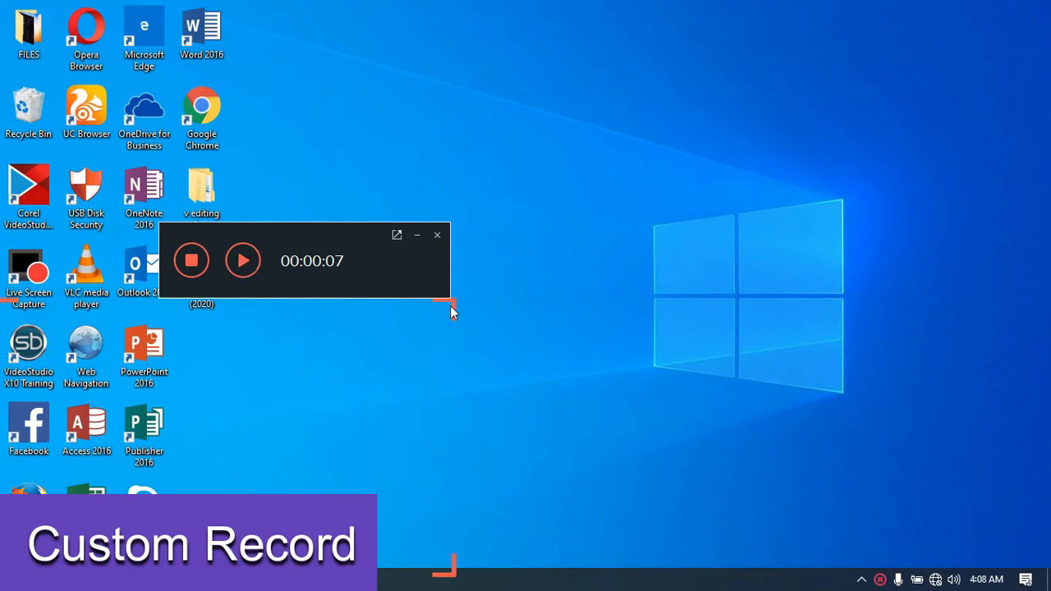
click(193, 261)
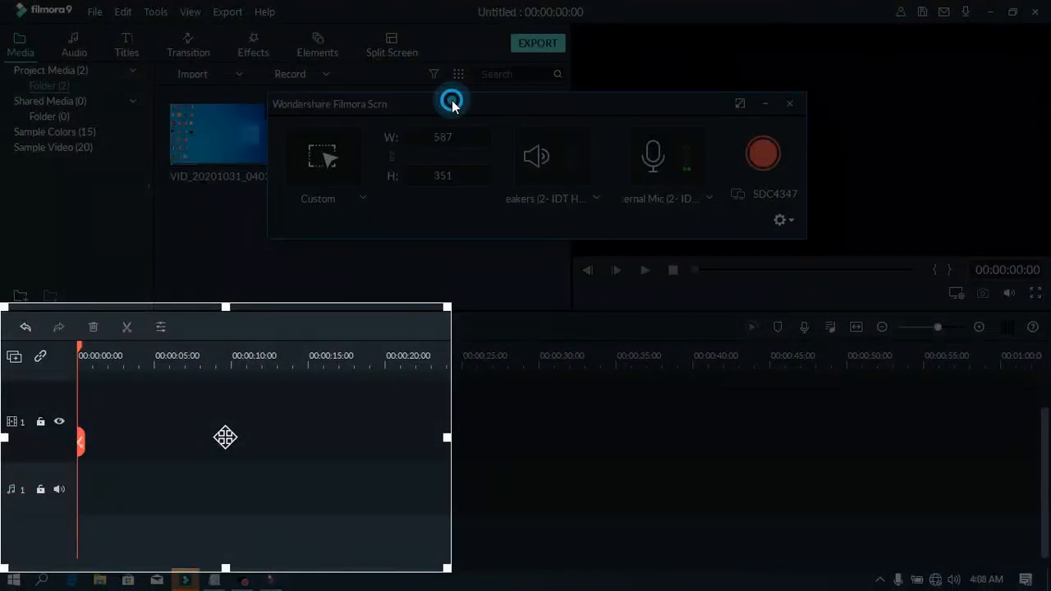
drag(452, 102, 608, 107)
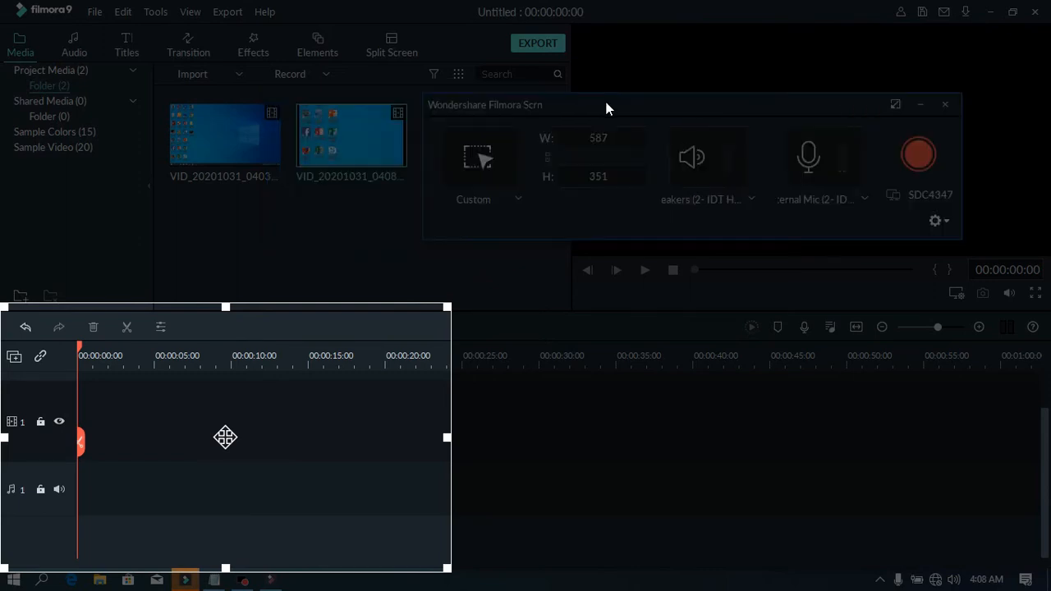
click(917, 105)
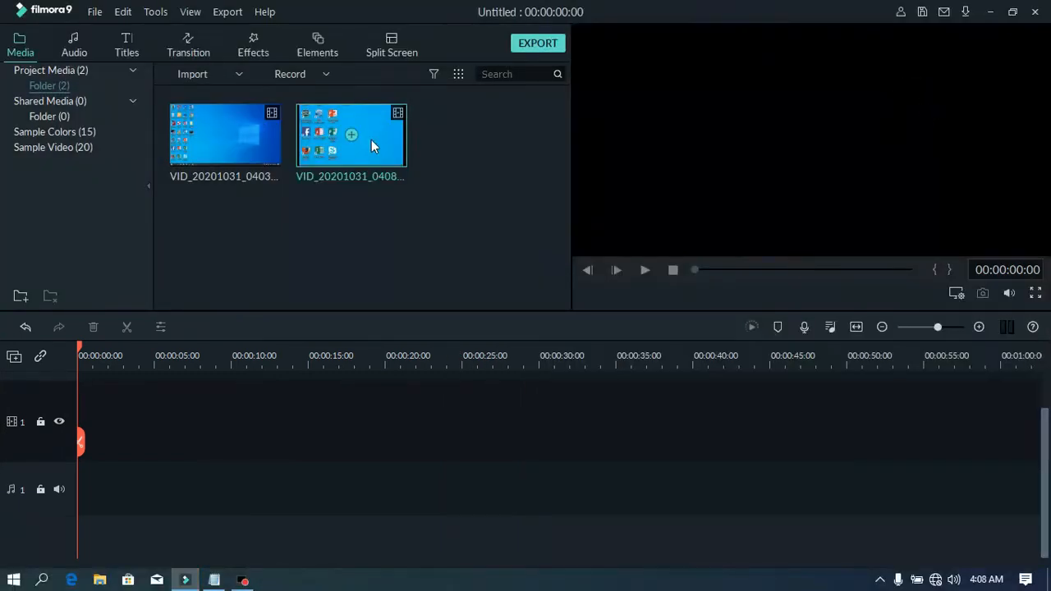
Step: Review the custom-area recording at full-screen size, return to the editor, and play the first full-screen recording
double_click(371, 139)
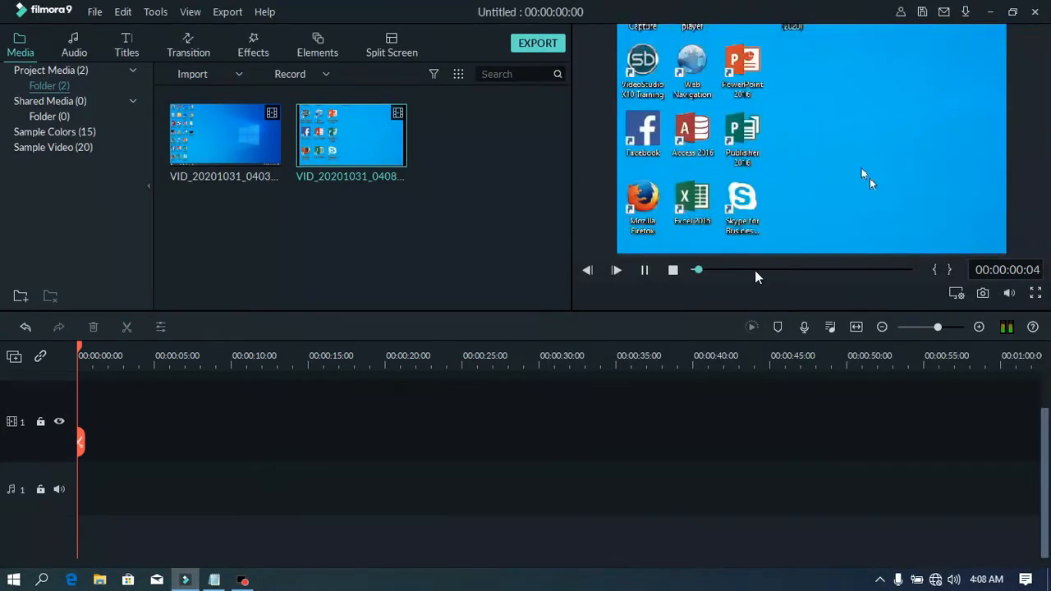
click(1035, 295)
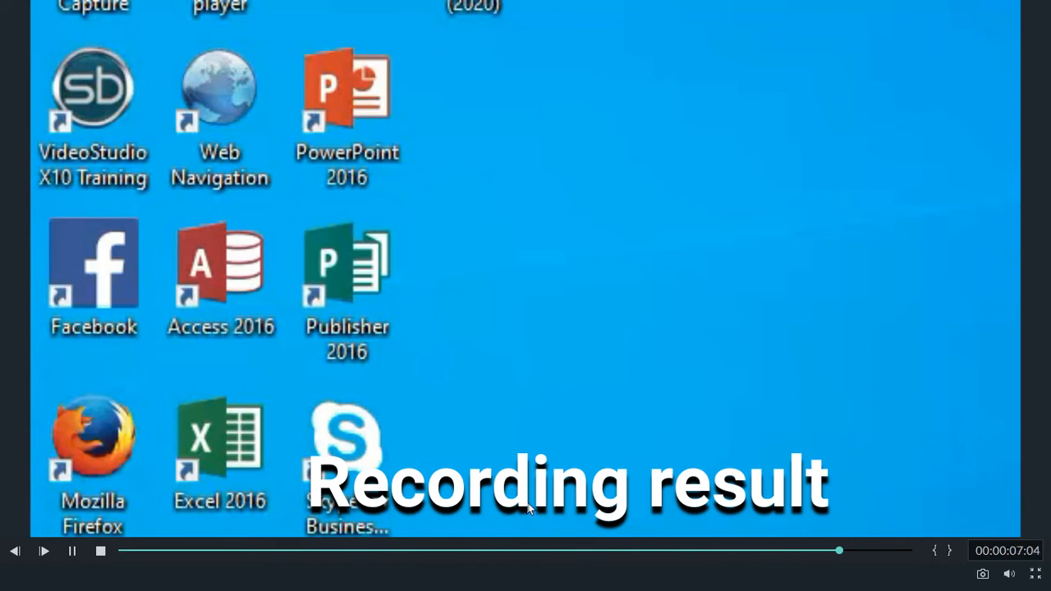
key(space)
click(1036, 574)
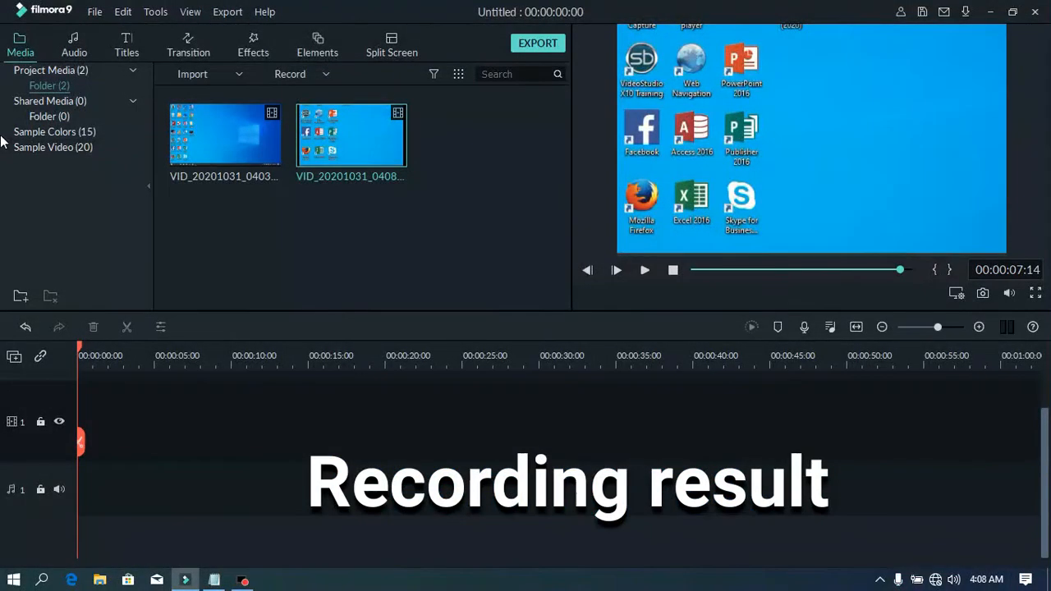
double_click(209, 136)
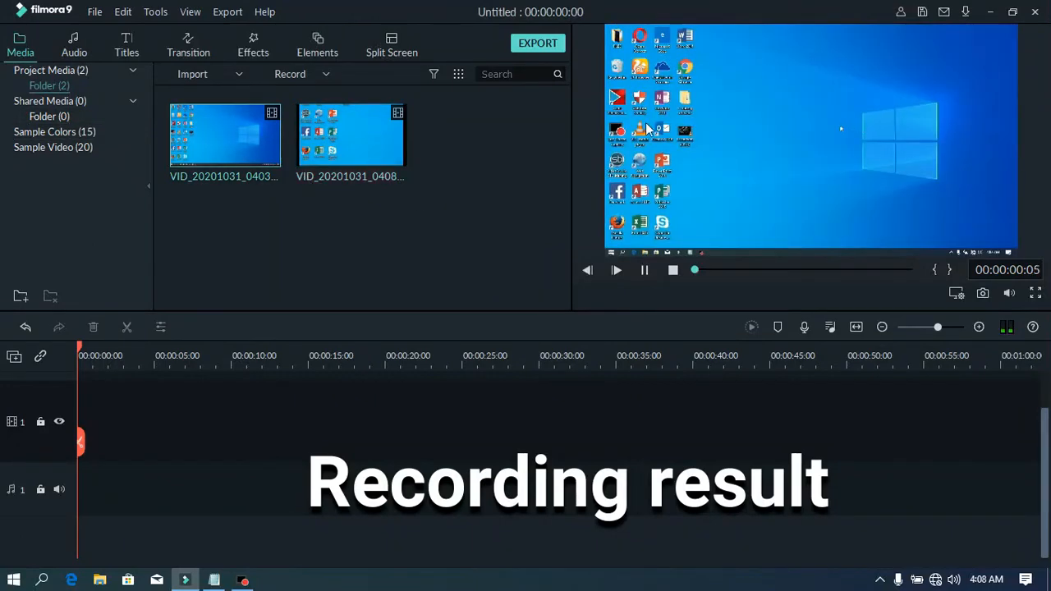
Step: Review the first full-screen recording at full-screen size, and return to the editor
click(1036, 295)
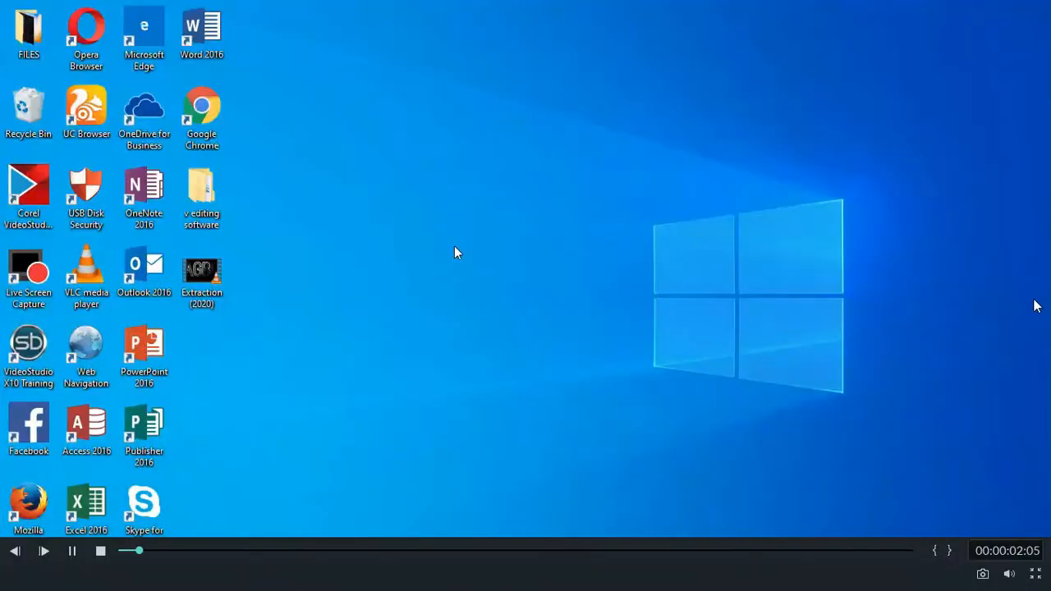
click(1035, 574)
Step: Reopen the PC screen recorder and switch the capture area from Custom to Full Screen
click(302, 74)
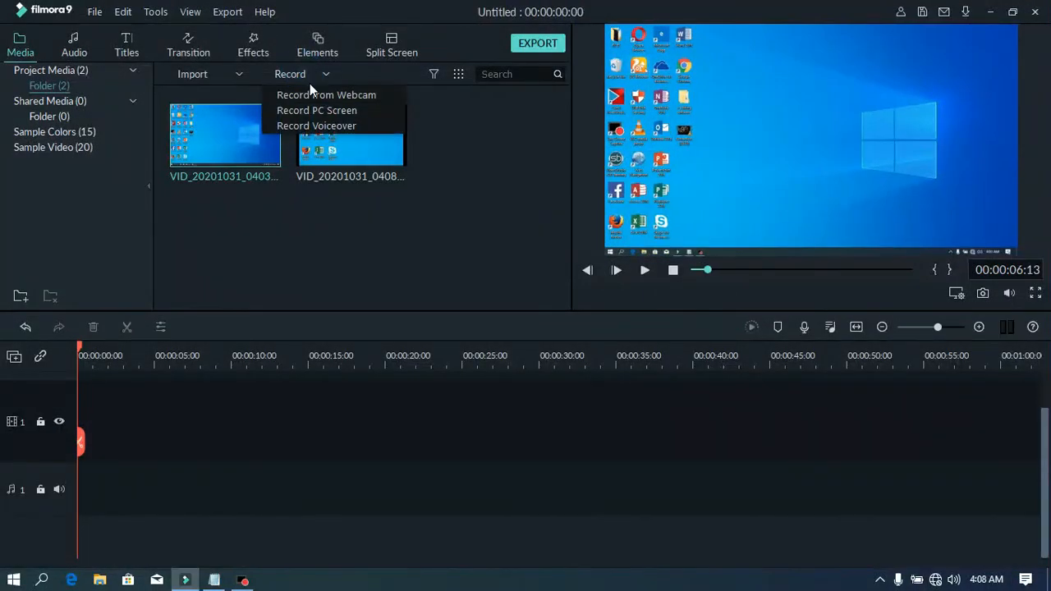
click(318, 108)
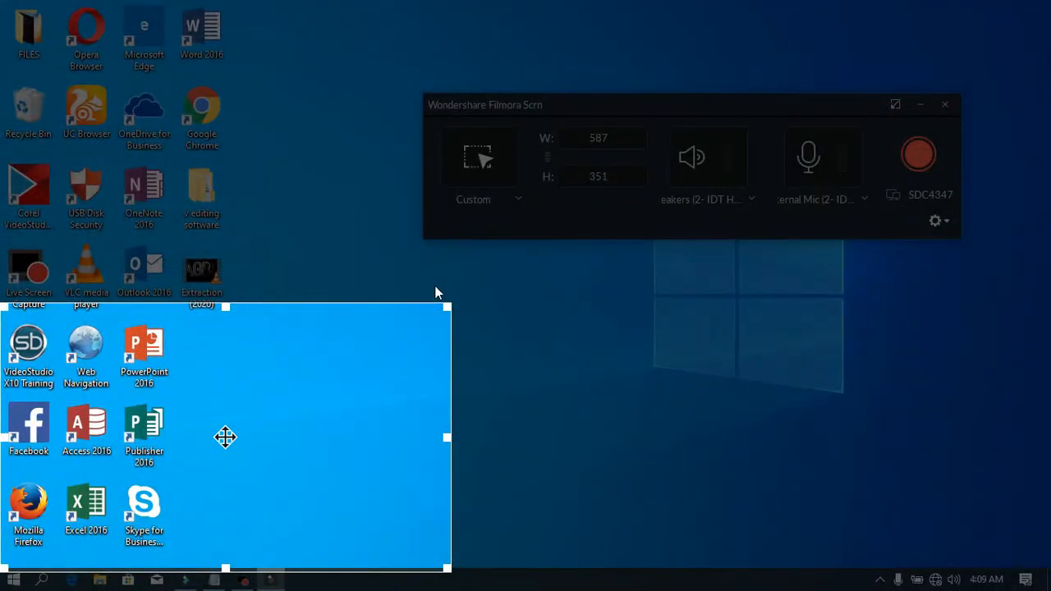
drag(446, 307, 672, 148)
click(496, 225)
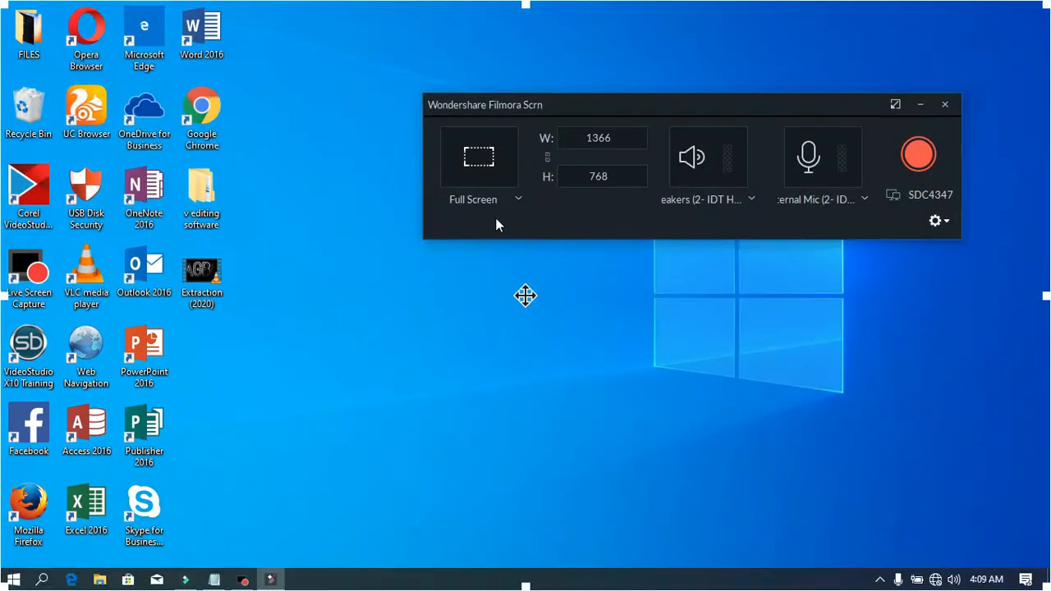
Step: Open the recording settings and create a folder named SCREEN CAPTURE inside the Recorded save directory
click(938, 222)
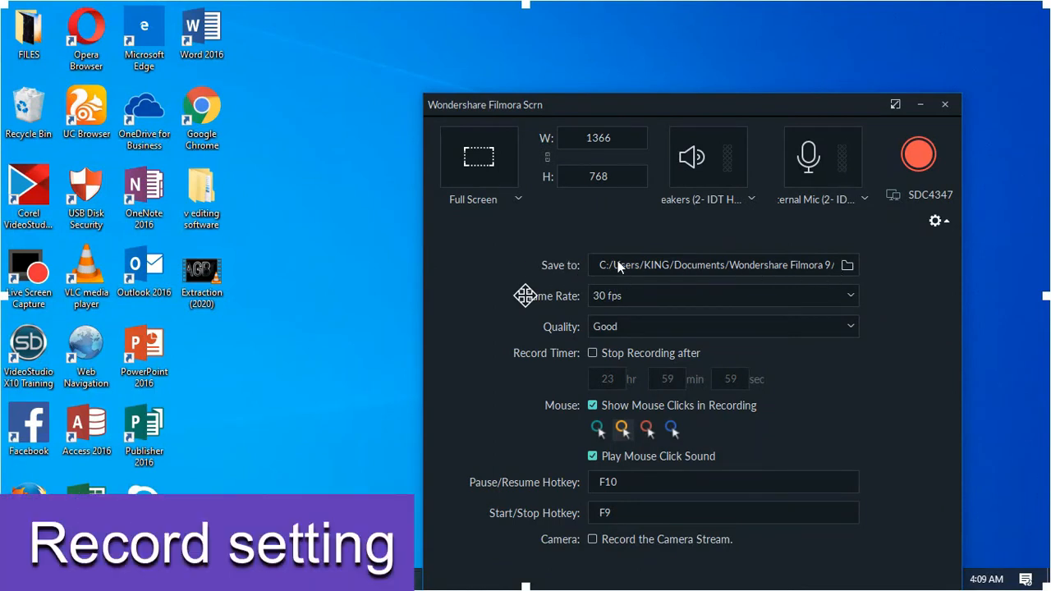
click(848, 266)
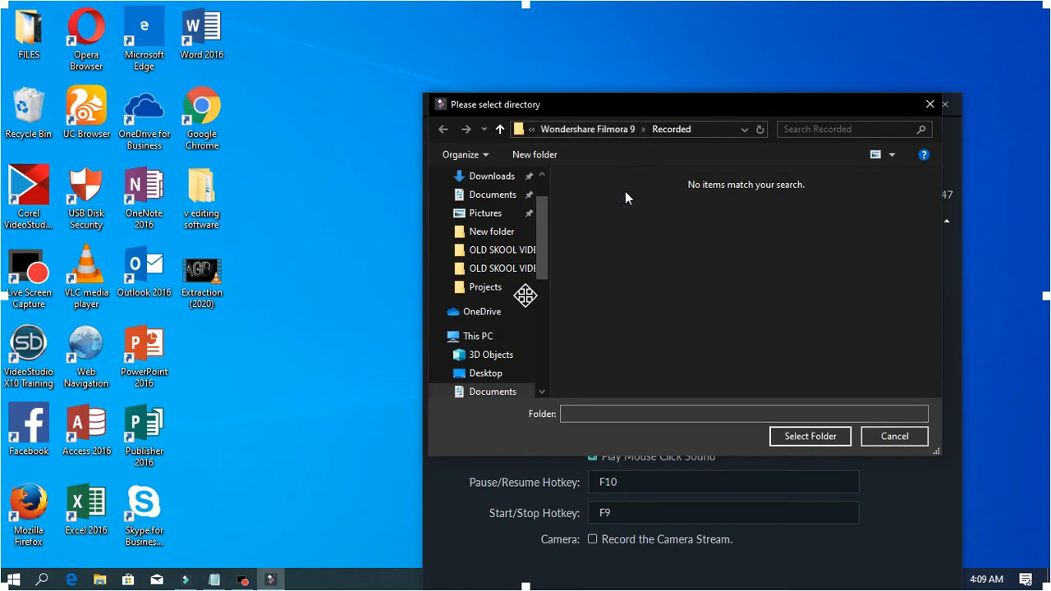
key(ctrl+shift+n)
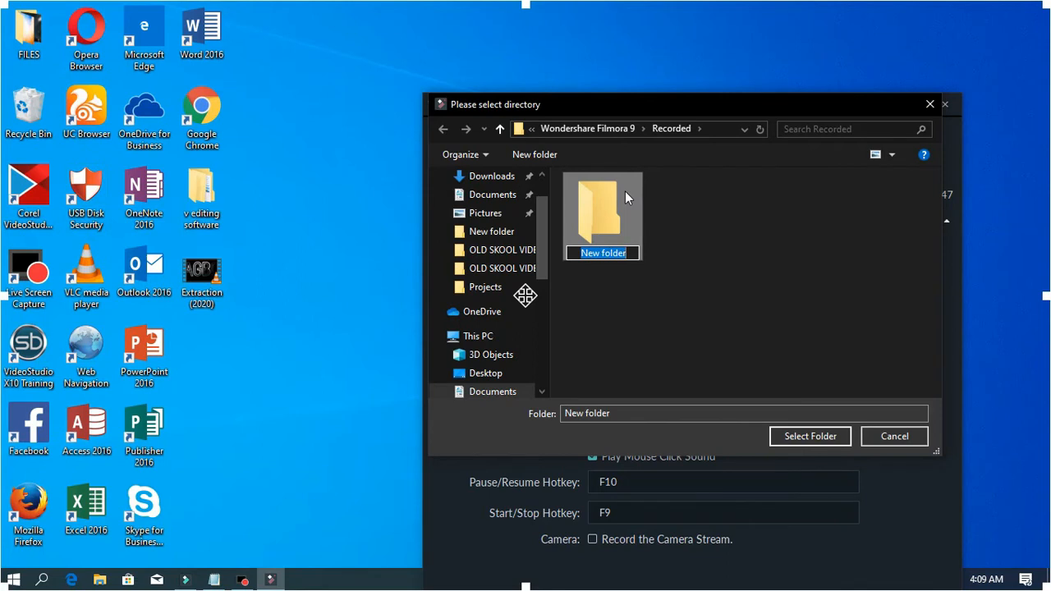
text(S)
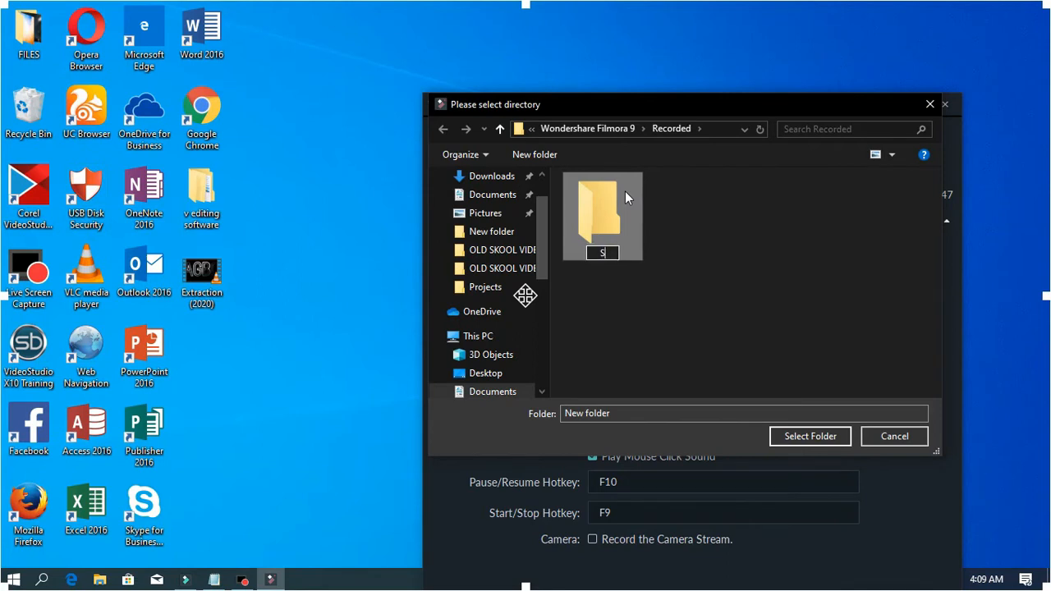
text(CREEN)
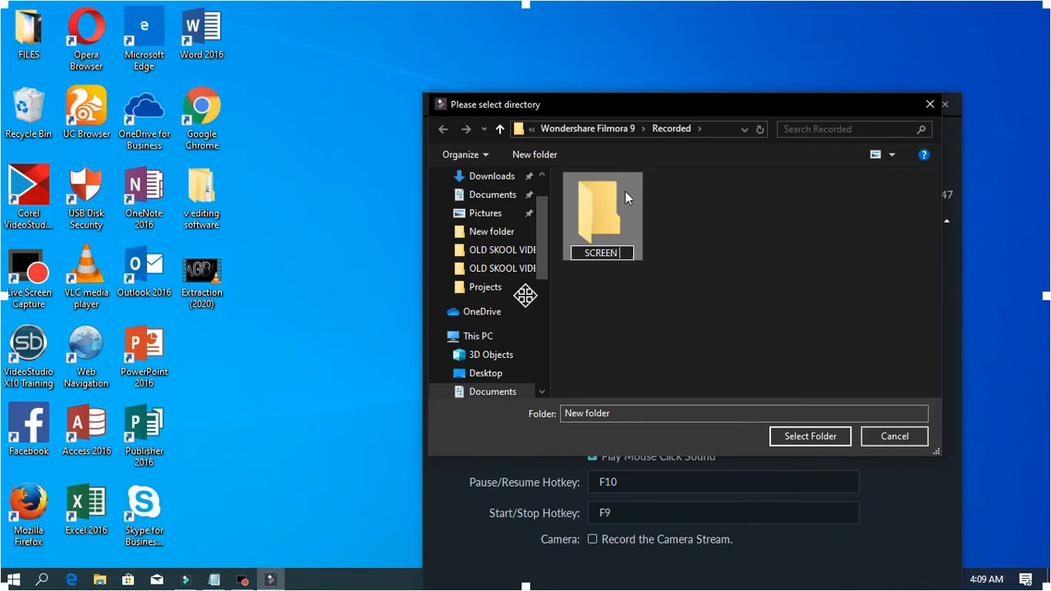
text( CAPTURE)
key(Return)
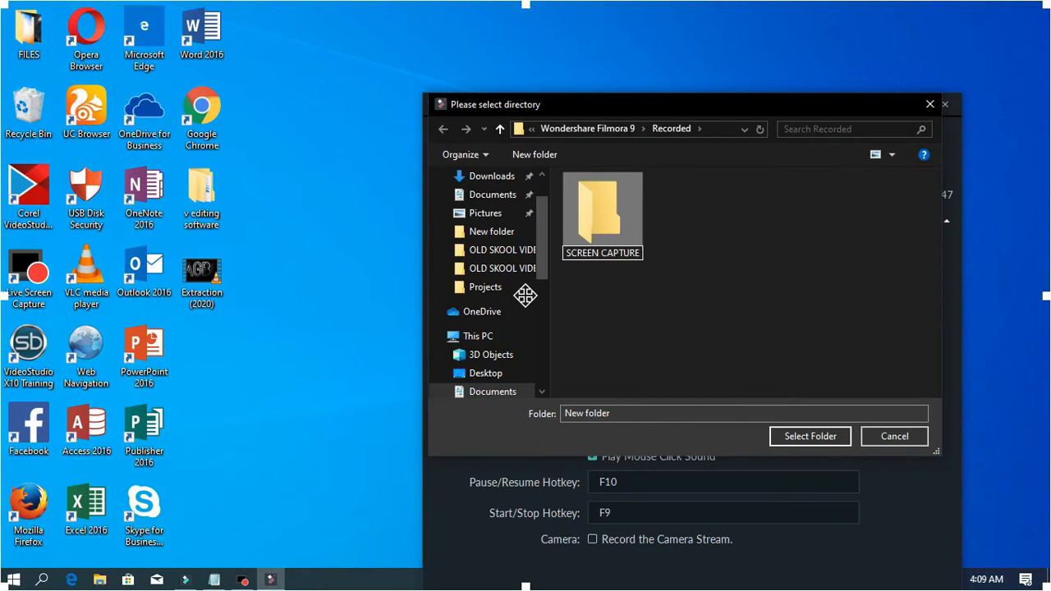
Step: Choose the SCREEN CAPTURE folder inside Recorded as the save location for recordings
click(625, 195)
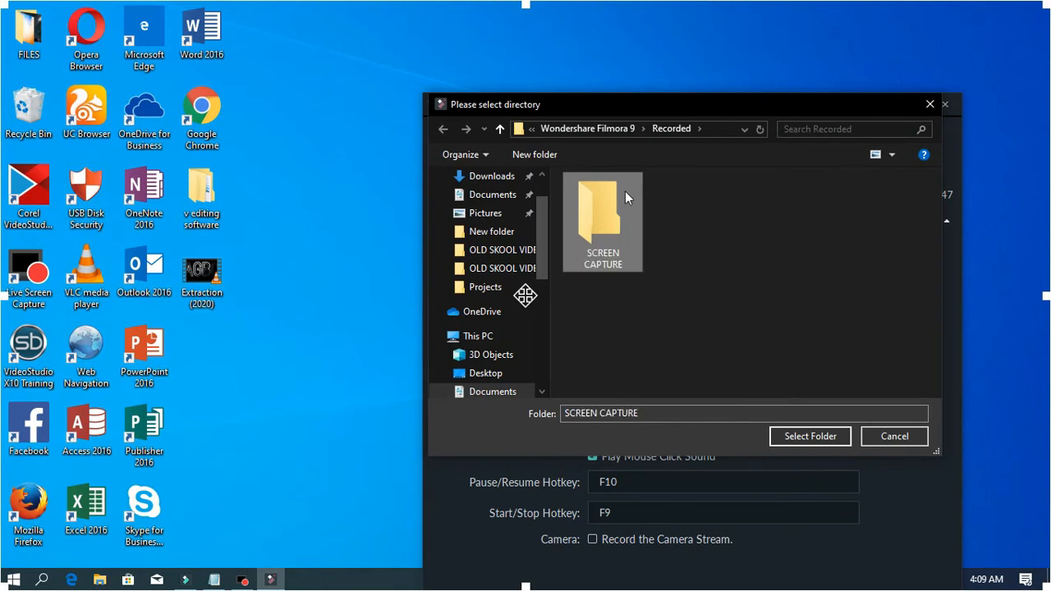
click(499, 129)
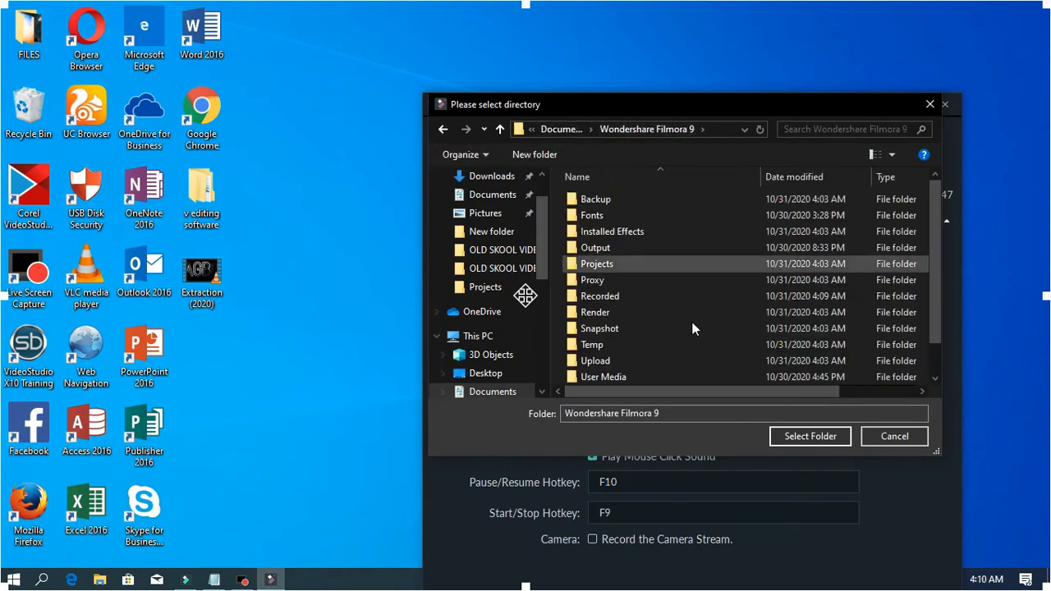
double_click(640, 296)
double_click(614, 256)
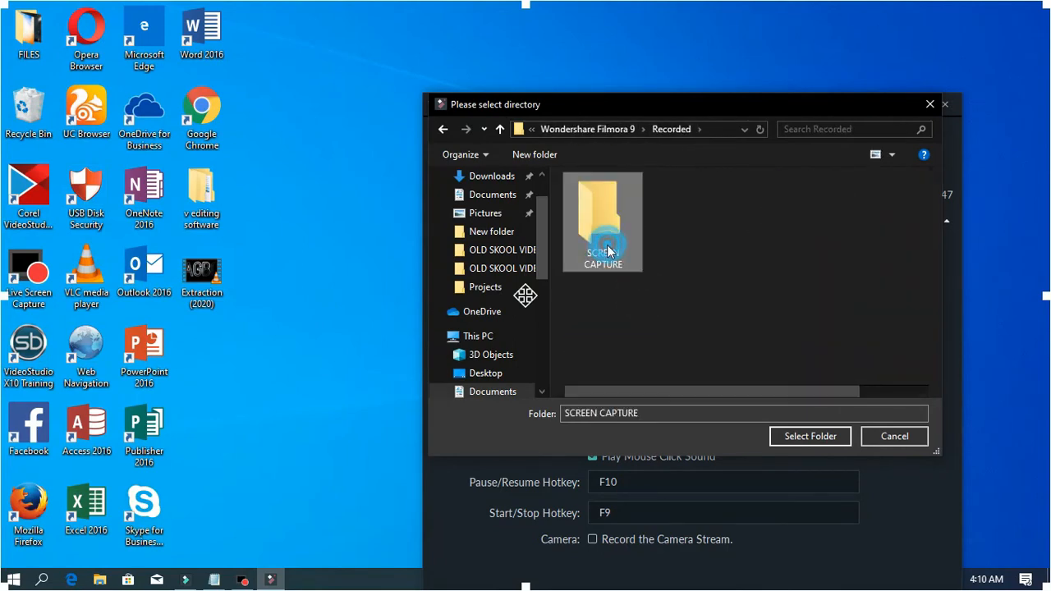
click(810, 436)
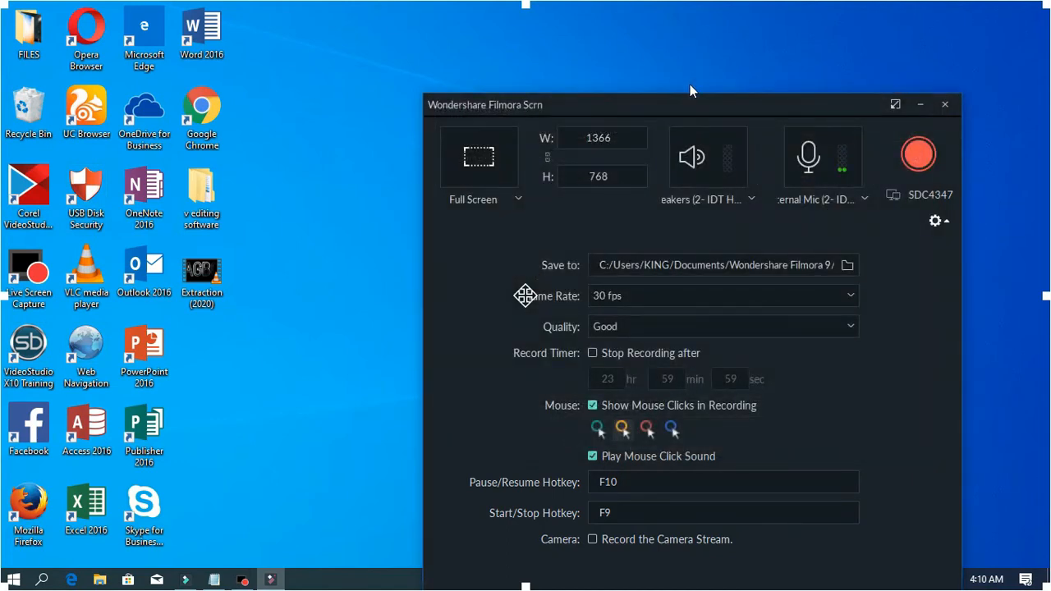
Step: Move the recorder window higher so all settings fit on screen, and set the recording quality to Good
drag(687, 100, 616, 56)
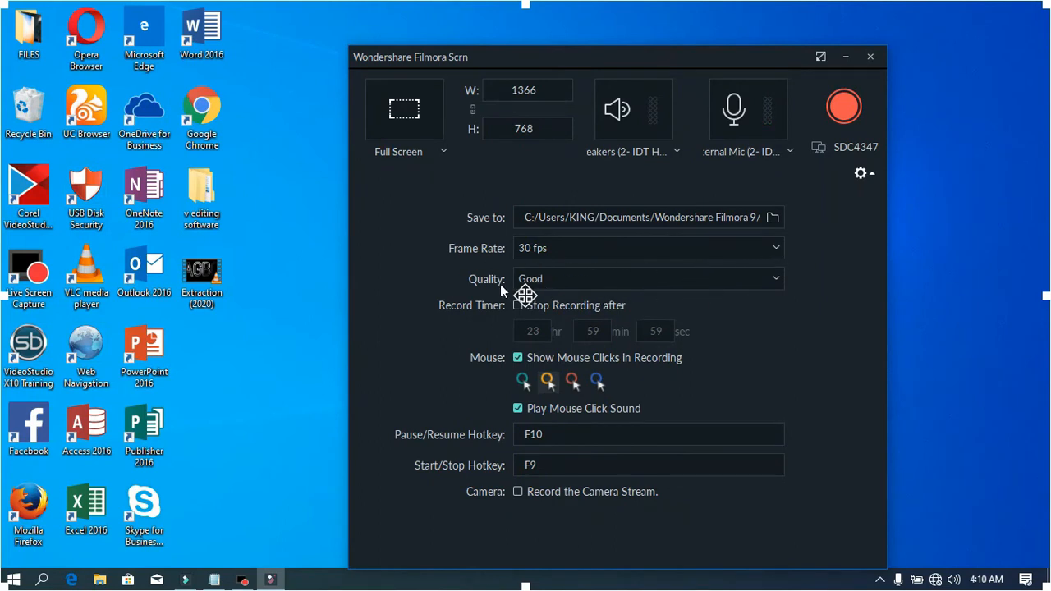
click(770, 281)
click(548, 297)
Step: Bring up the editor, view the first recording at full-screen size, exit that view, and minimize the editor
click(181, 581)
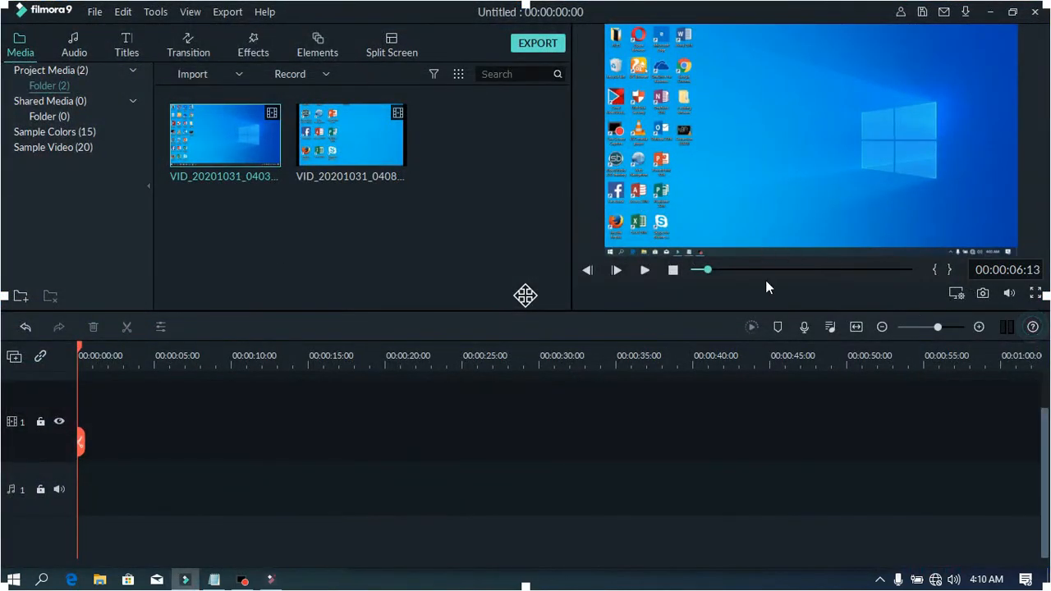
click(1033, 297)
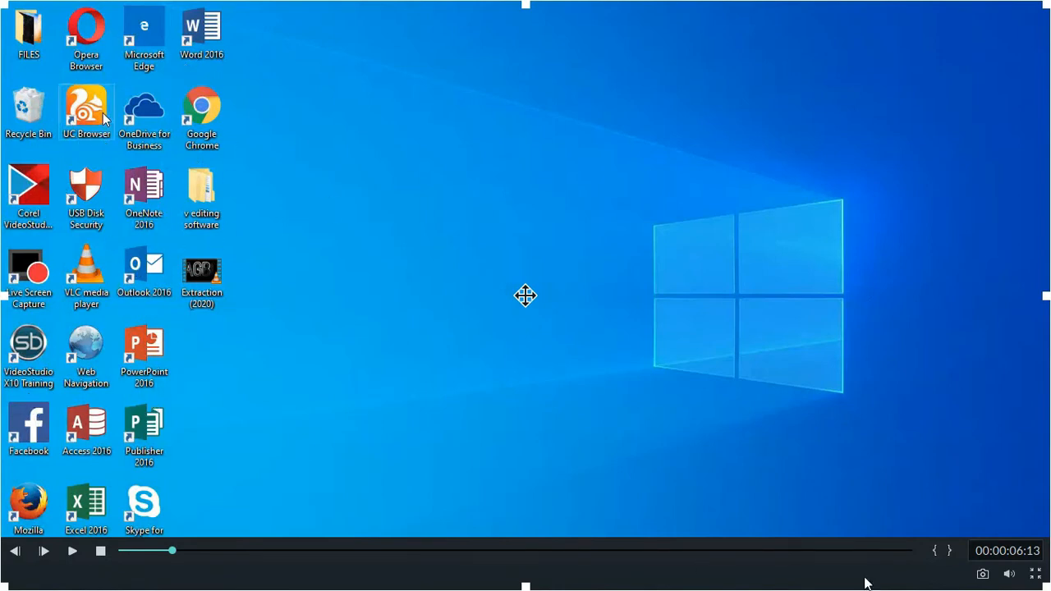
click(1035, 571)
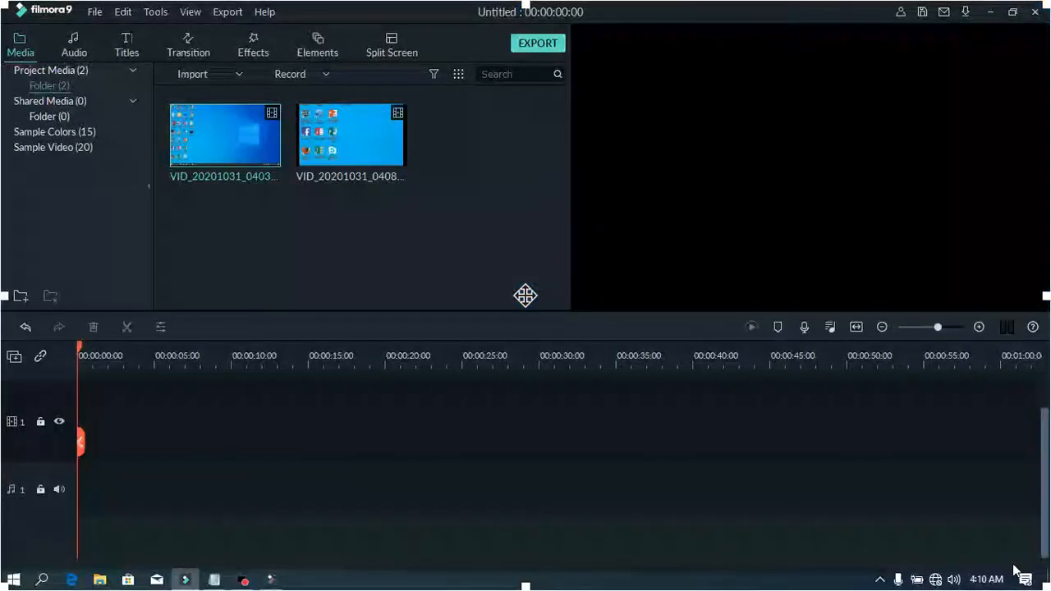
click(991, 13)
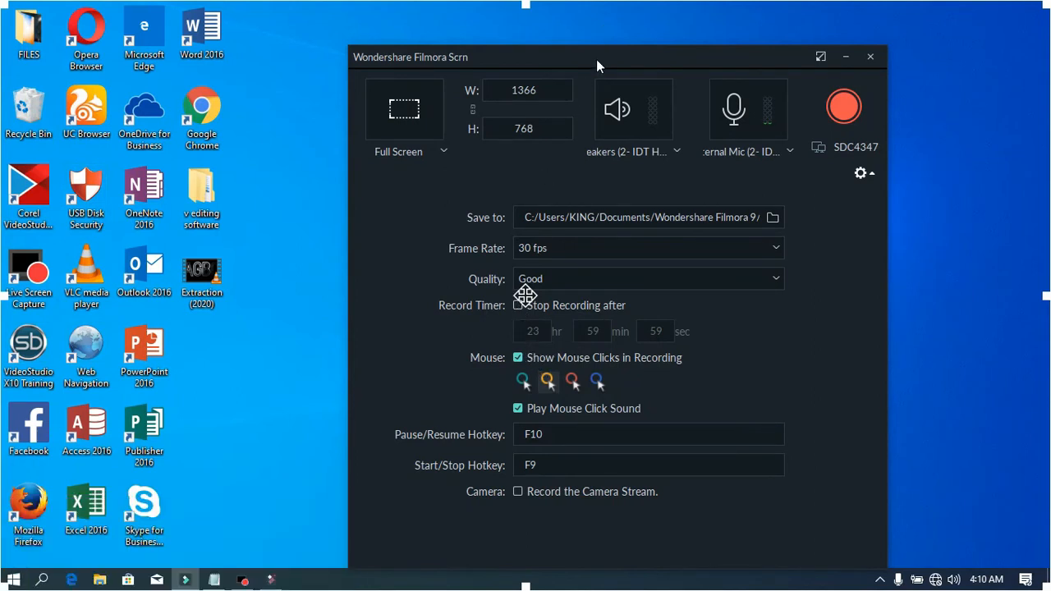
Step: Move the recorder window toward the desktop icons and enable the record timer with the hours set to 10
drag(598, 58, 418, 53)
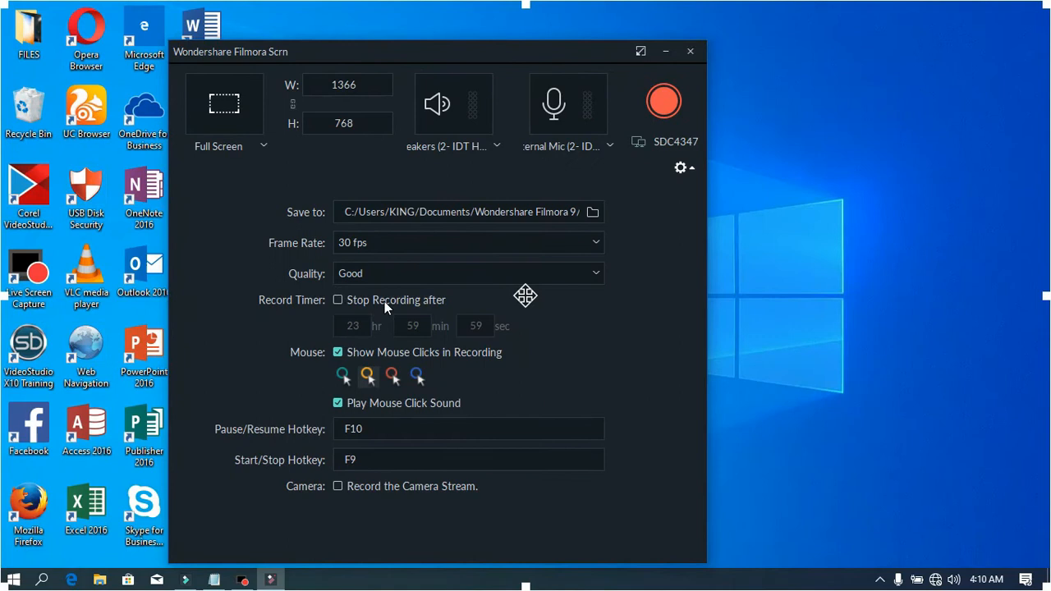
click(339, 297)
double_click(353, 326)
Step: Try the different mouse-click highlight colours and settle on the orange one
click(343, 378)
click(398, 383)
click(371, 379)
click(389, 377)
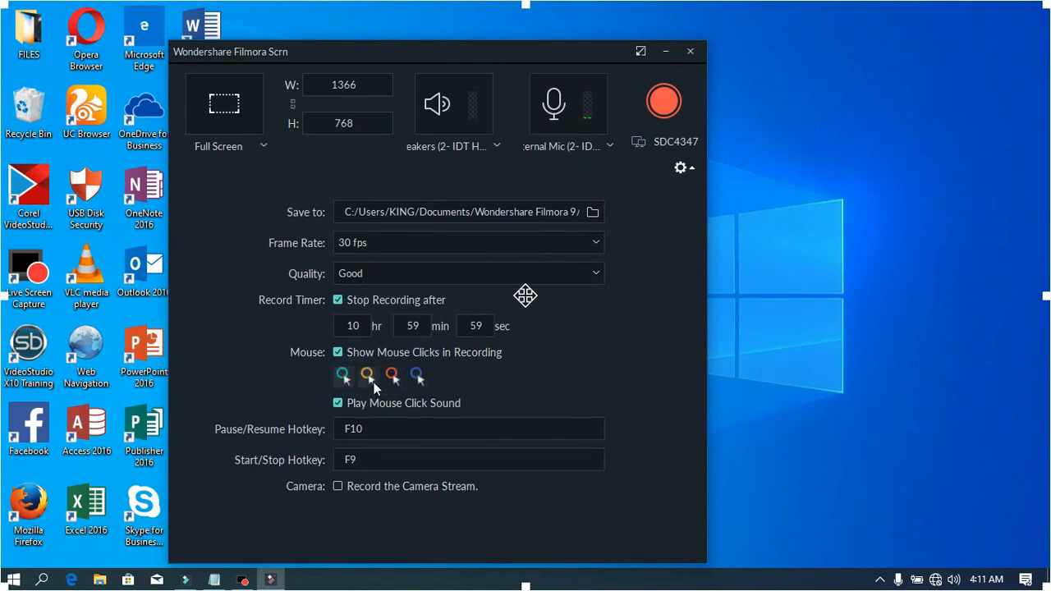
click(373, 382)
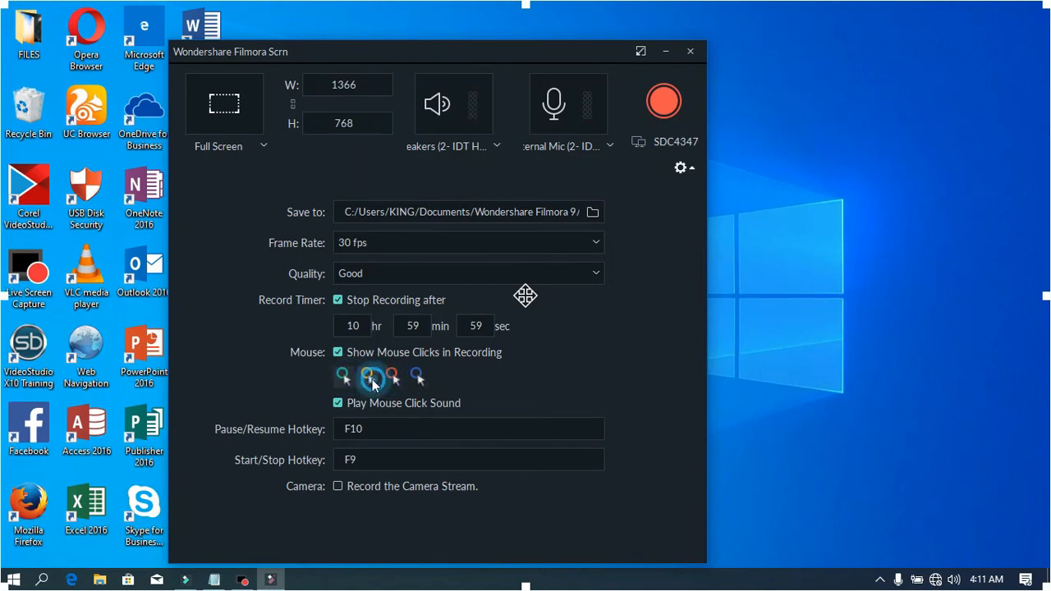
click(521, 368)
Step: Enable recording of the camera stream, move the webcam preview upward, and check the available camera devices
click(338, 487)
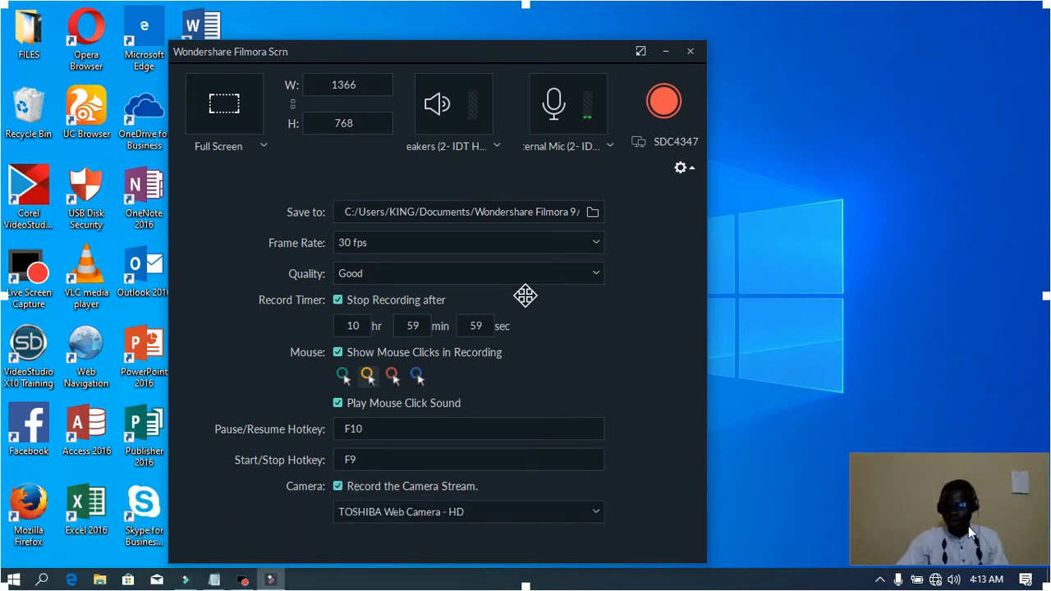
drag(969, 530, 924, 403)
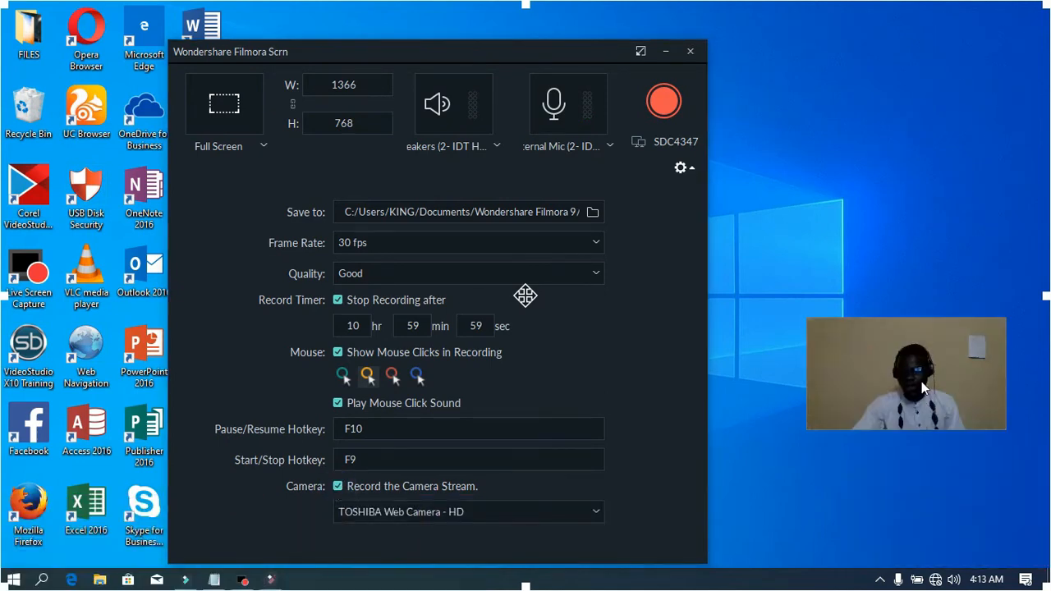
click(493, 511)
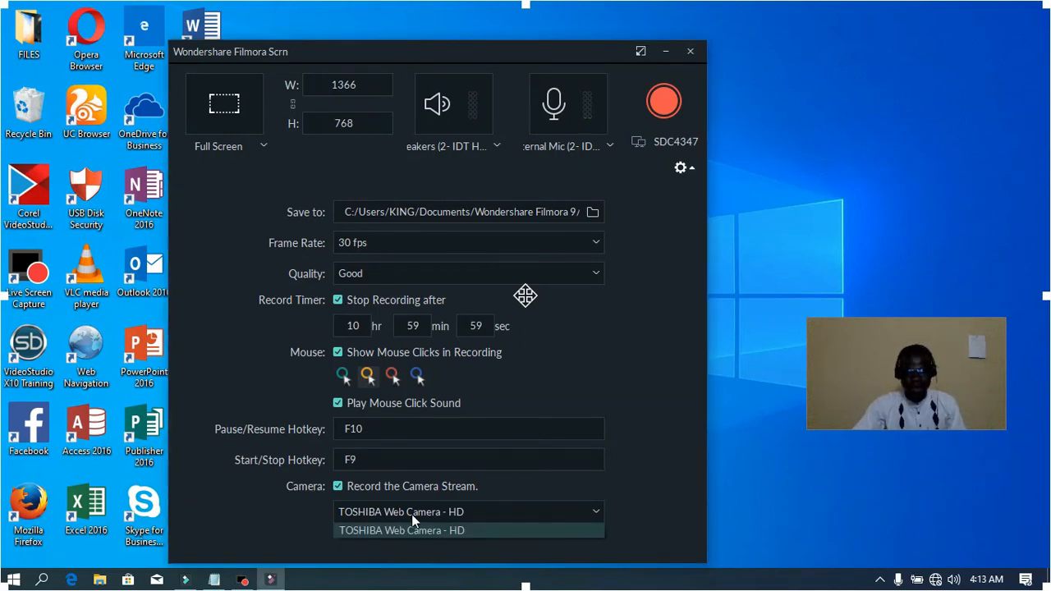
click(537, 512)
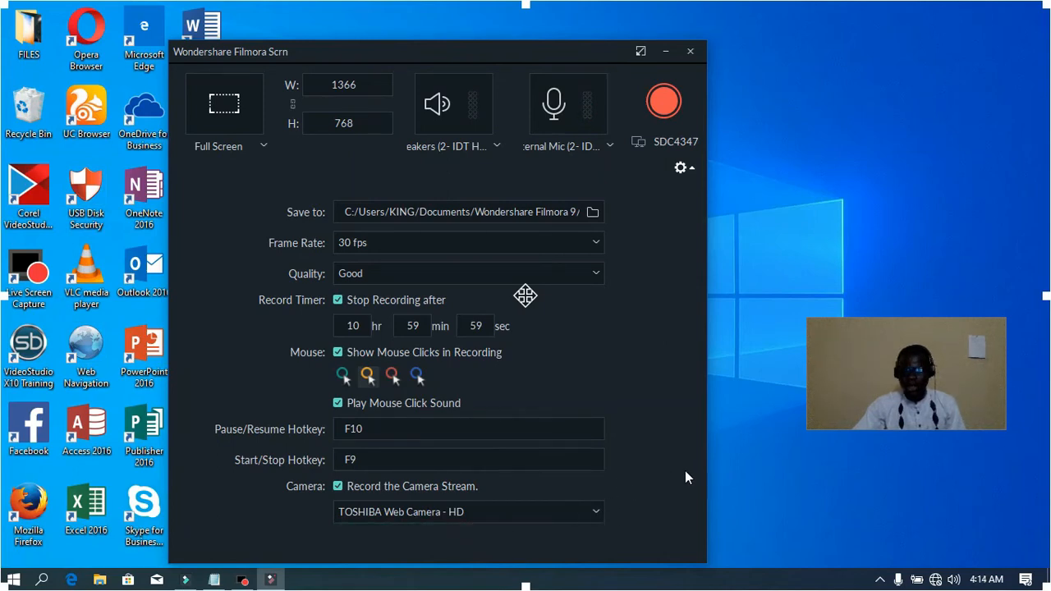
Step: Shrink the webcam preview and reposition it in the desktop's lower-right corner, and disable the camera stream
drag(896, 371, 930, 86)
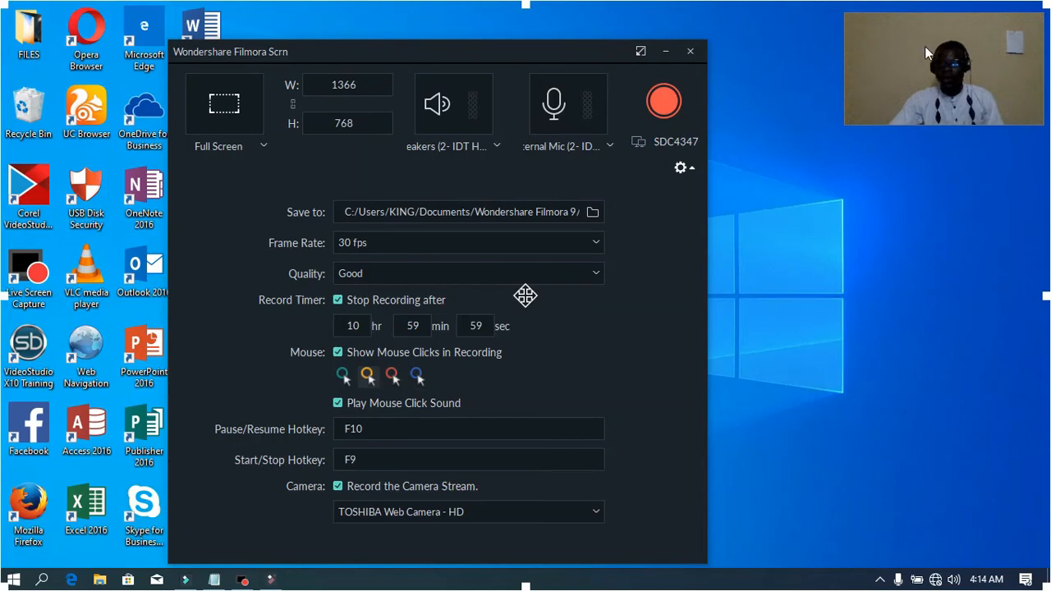
drag(913, 89, 902, 170)
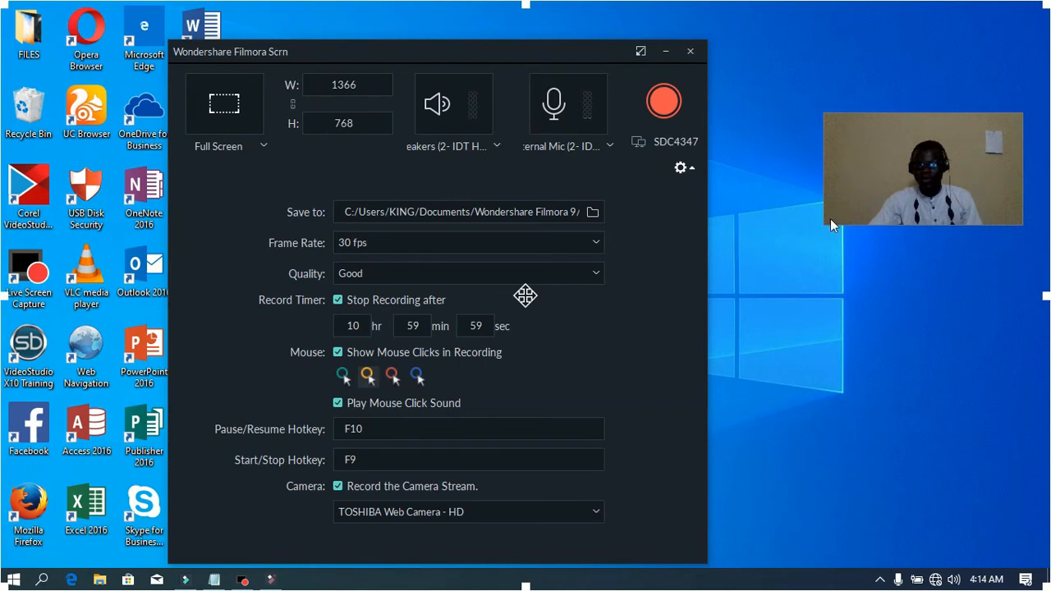
drag(830, 219, 882, 182)
drag(928, 139, 954, 497)
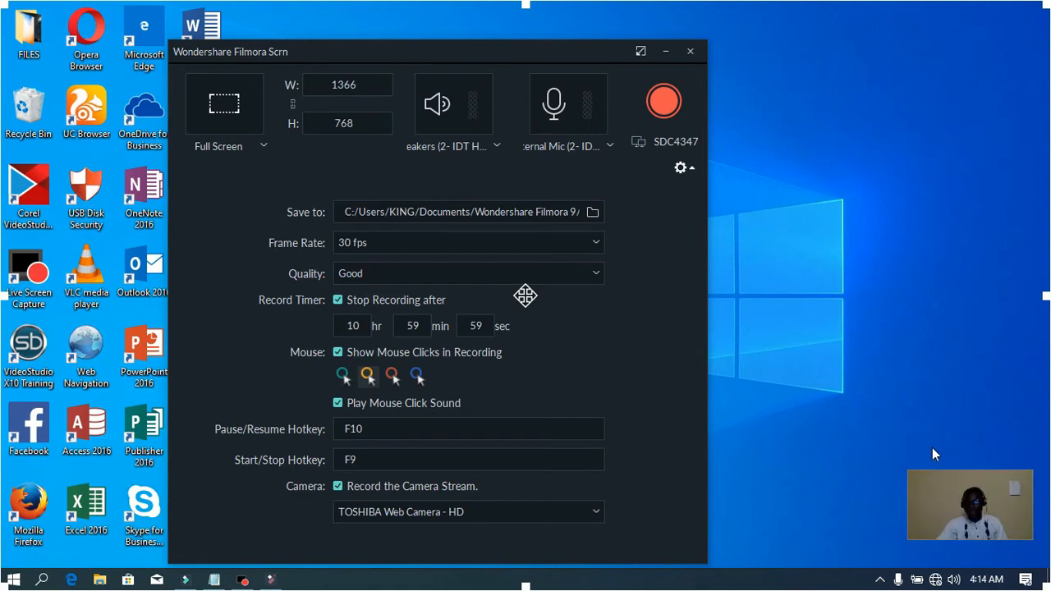
click(337, 487)
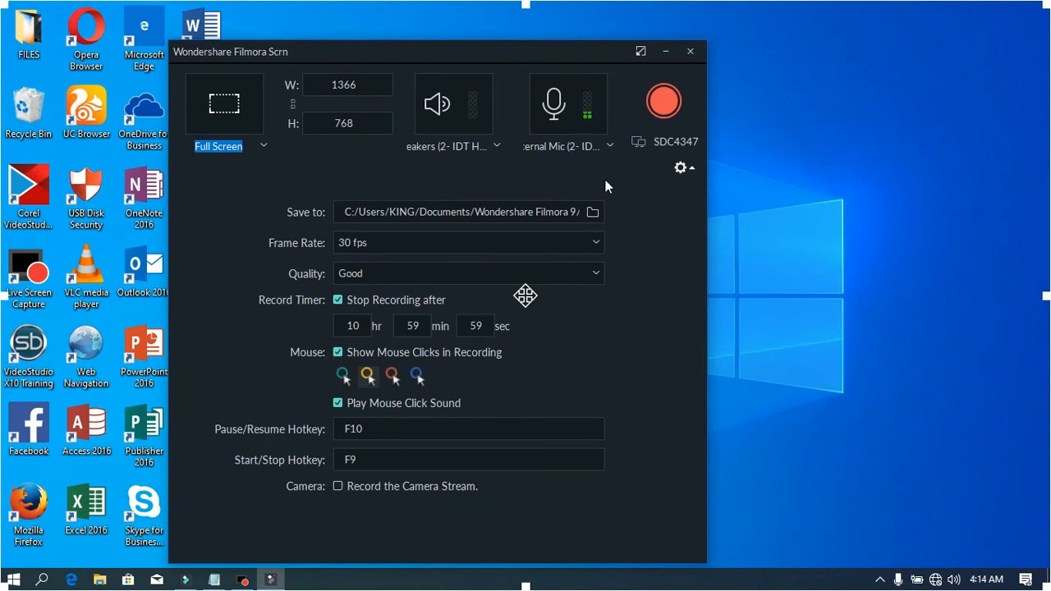
Step: Collapse the recording settings and start recording the full screen
click(691, 167)
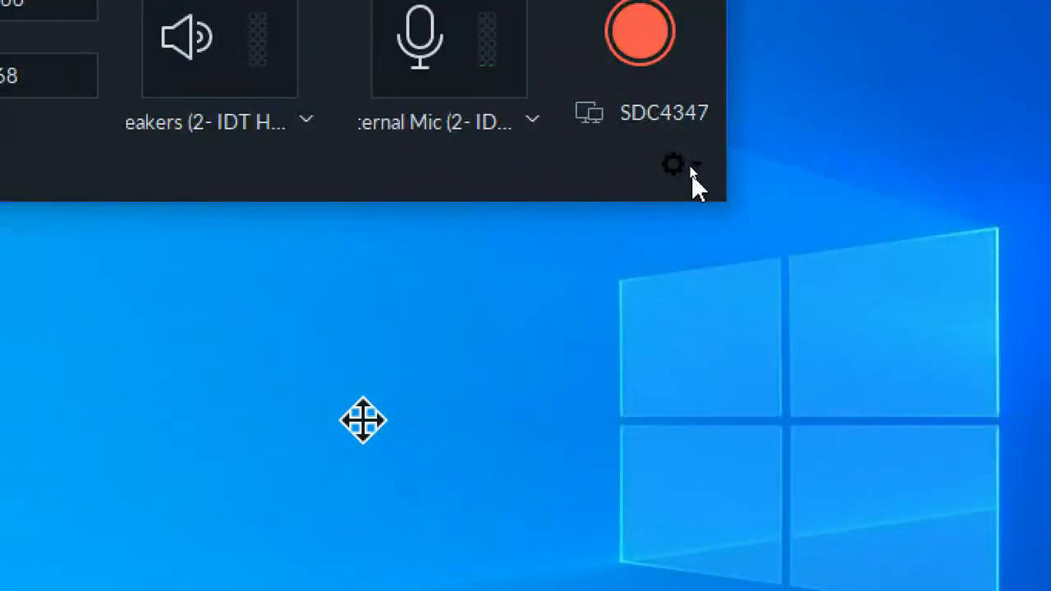
click(688, 169)
click(690, 171)
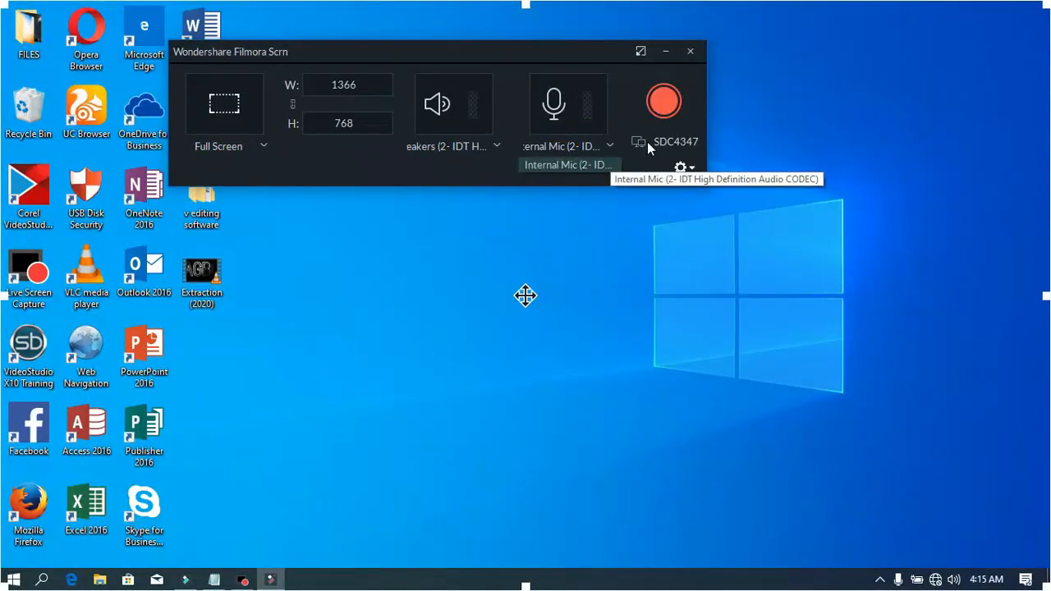
click(666, 103)
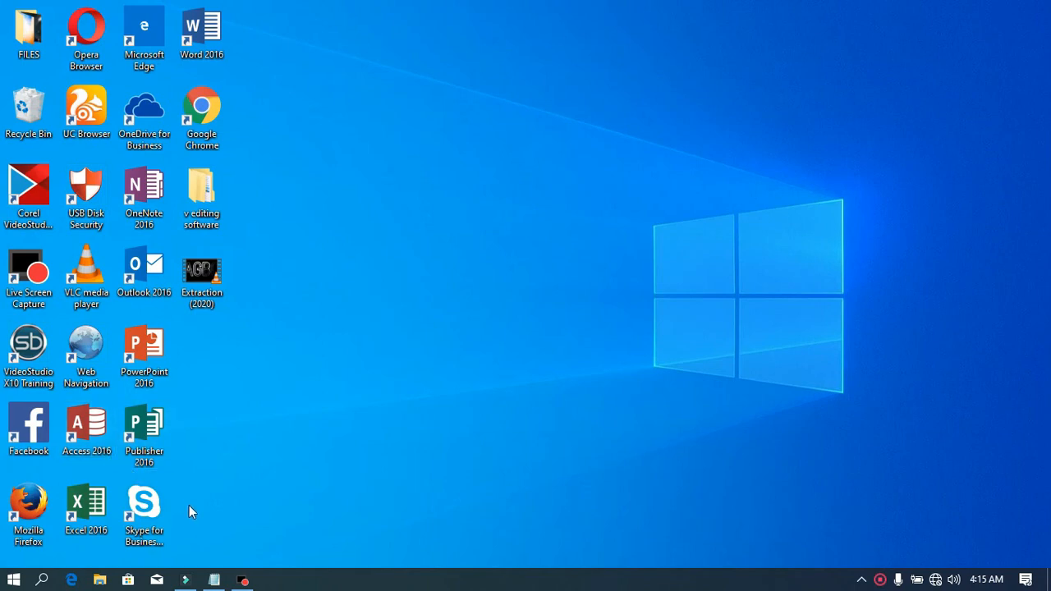
Step: Open the Desktop folder in File Explorer and shift its window slightly lower during the recording
key(super+e)
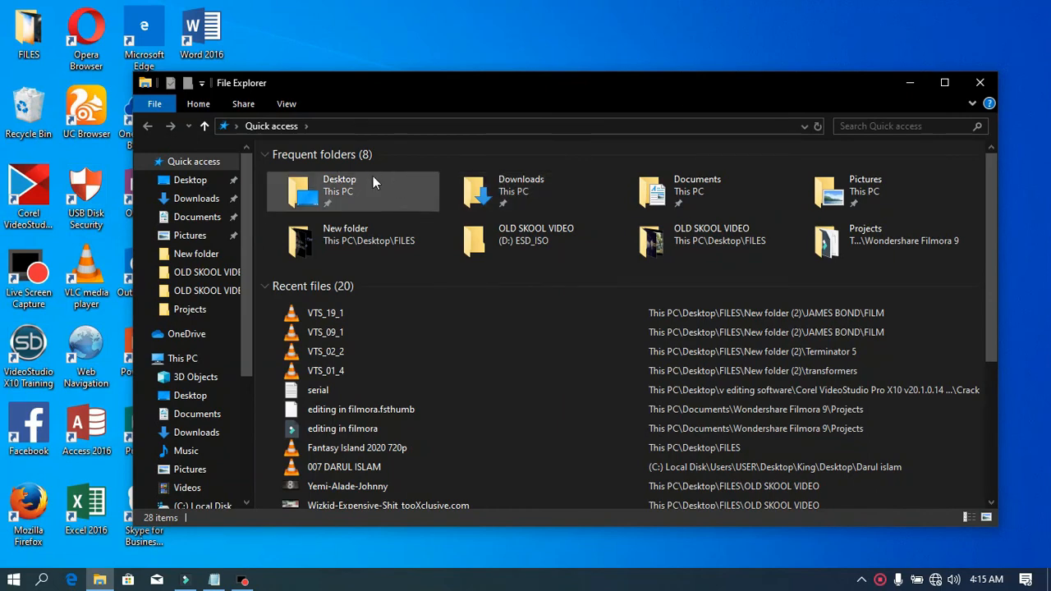
double_click(349, 190)
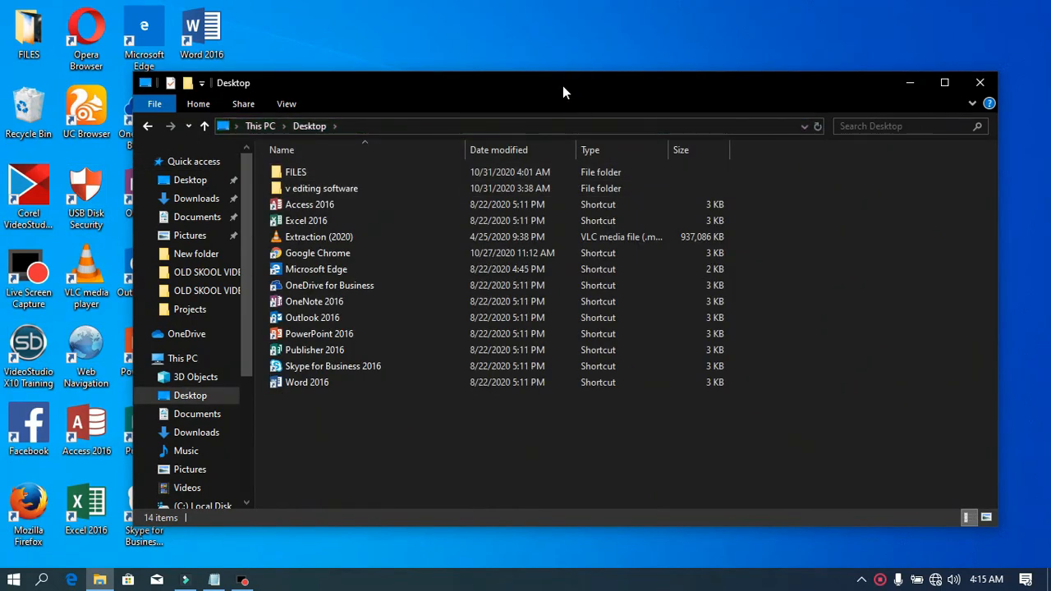
drag(585, 90, 610, 99)
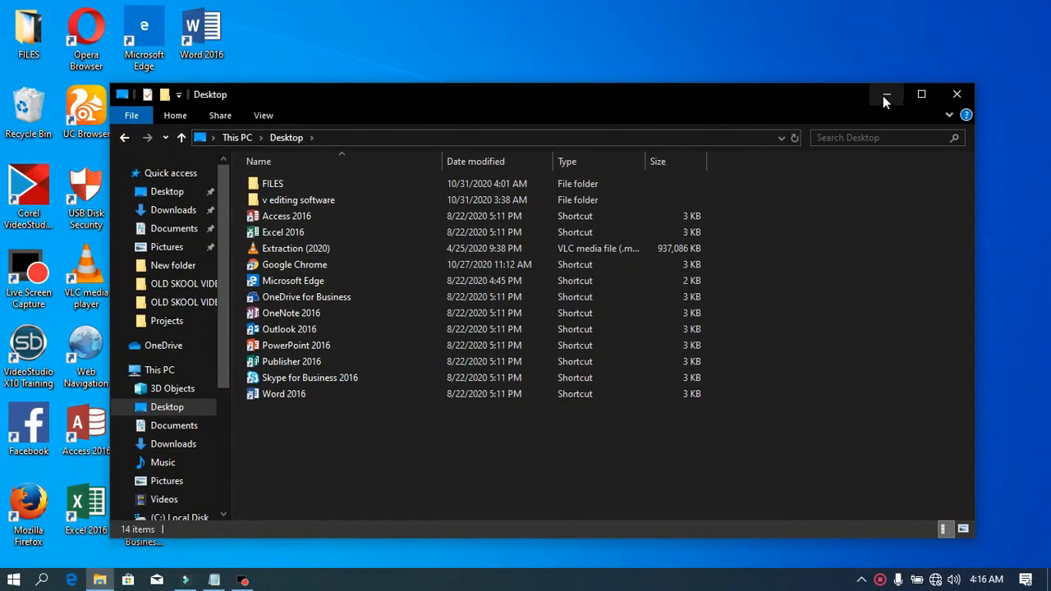